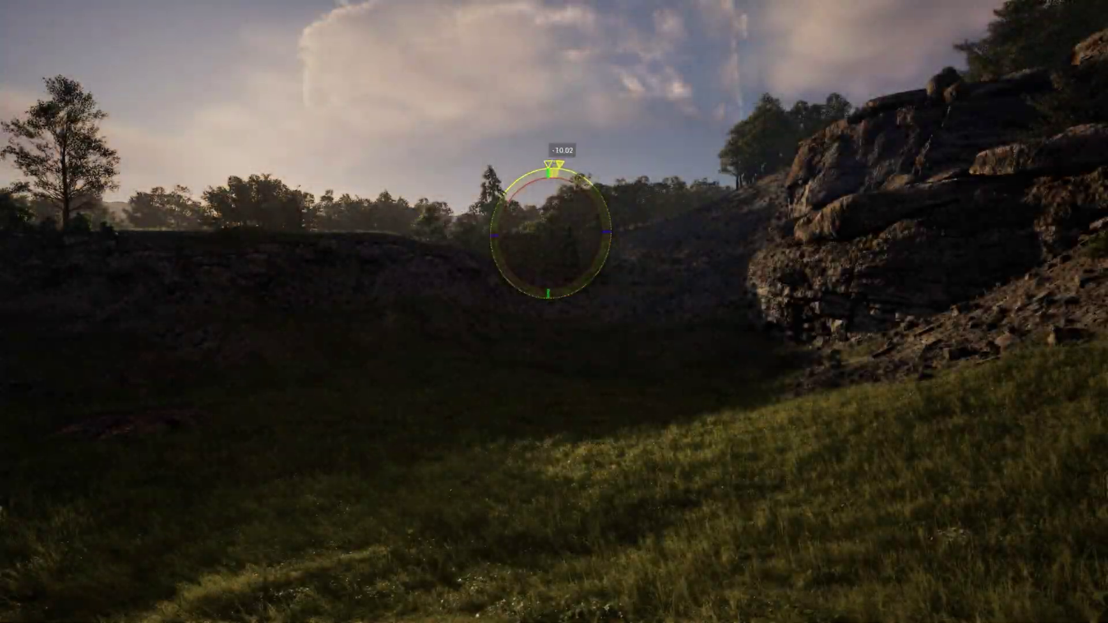
drag(559, 168, 563, 168)
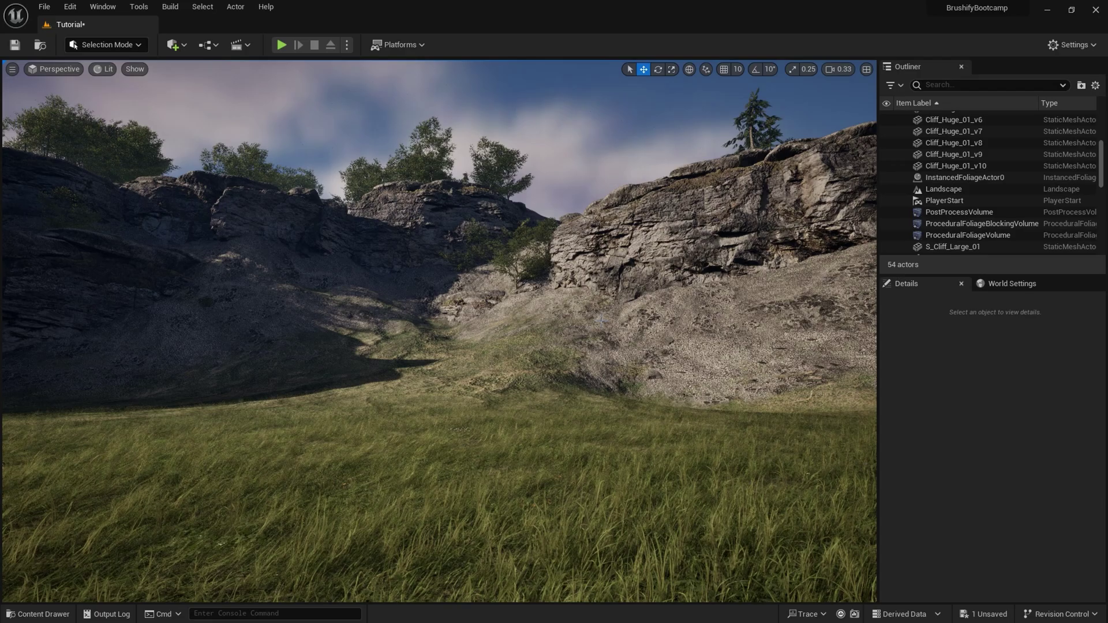
Step: Select the landscape at the foot of the cliffs and bring up its Landscape Material and LOD settings
right_drag(601, 320, 610, 324)
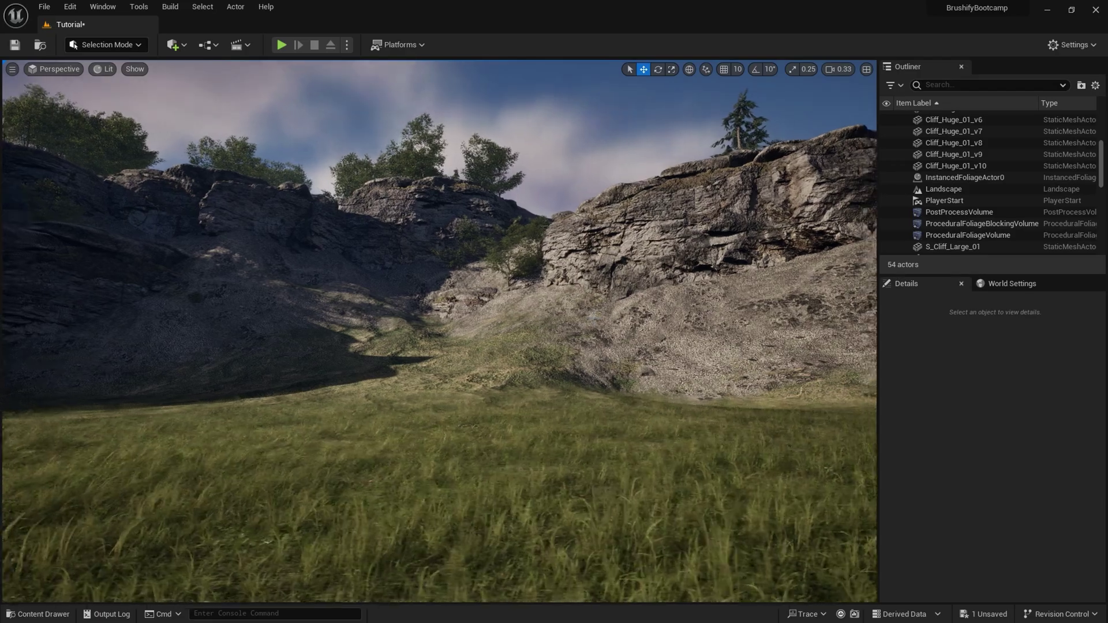
click(560, 327)
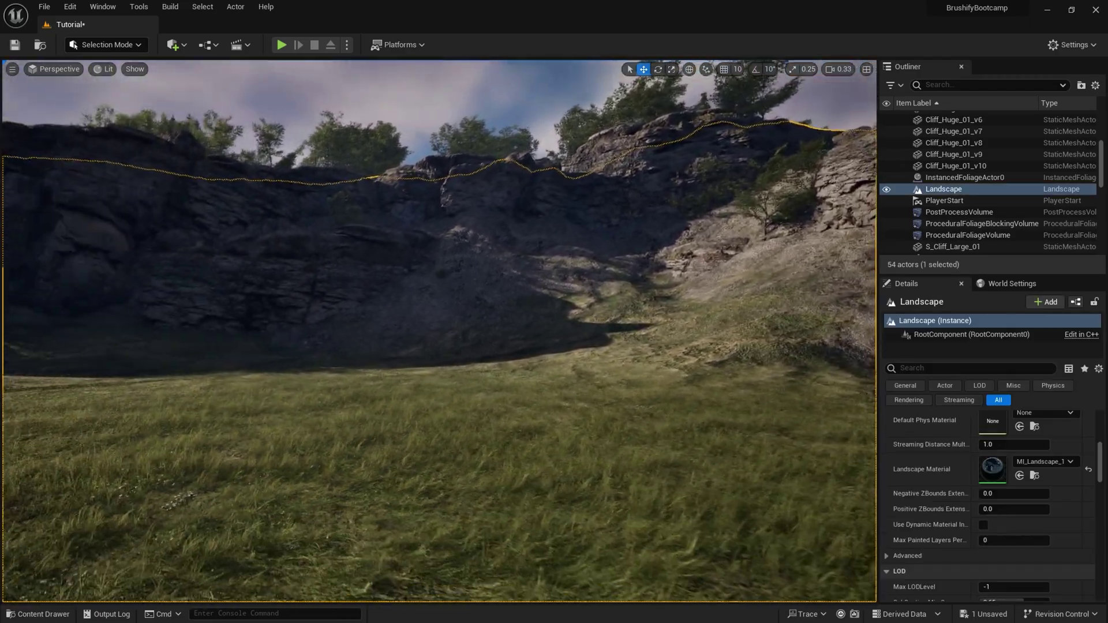
right_drag(579, 385, 746, 386)
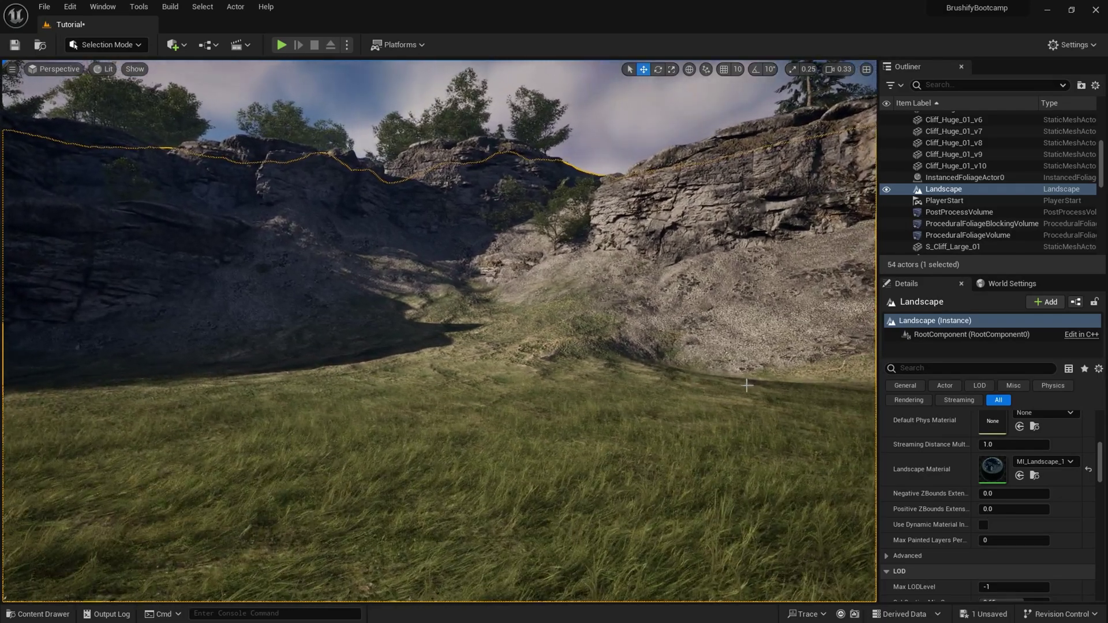
scroll(941, 469, down, 2)
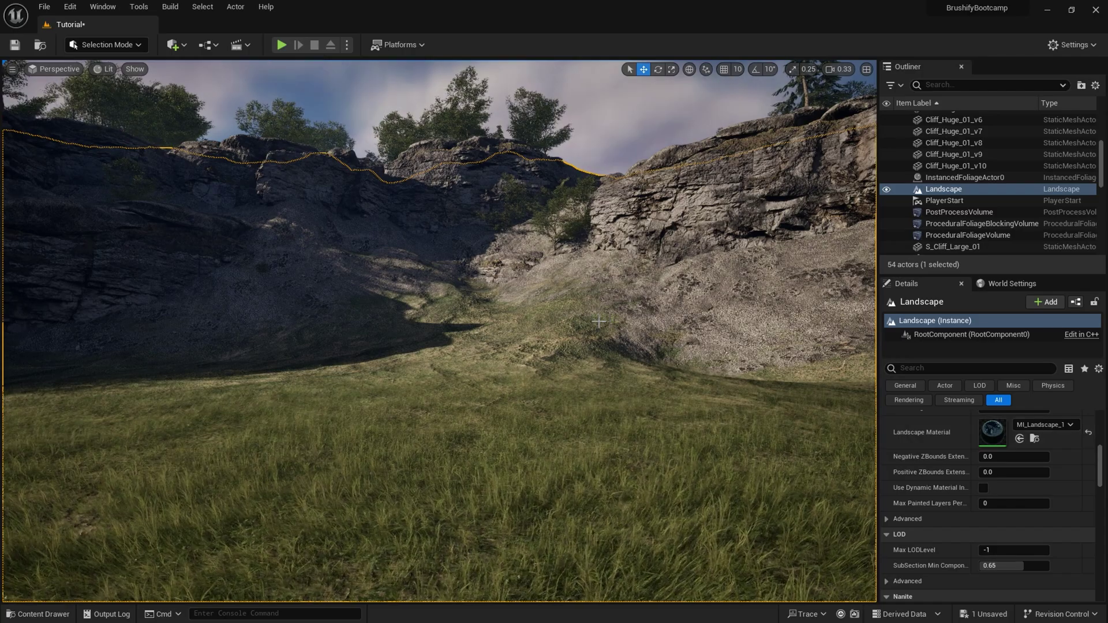
Step: Switch to Landscape mode and paint a patch of the Mud layer onto the grassy ground in front of the cliffs
key(s)
right_drag(598, 321, 599, 321)
click(109, 45)
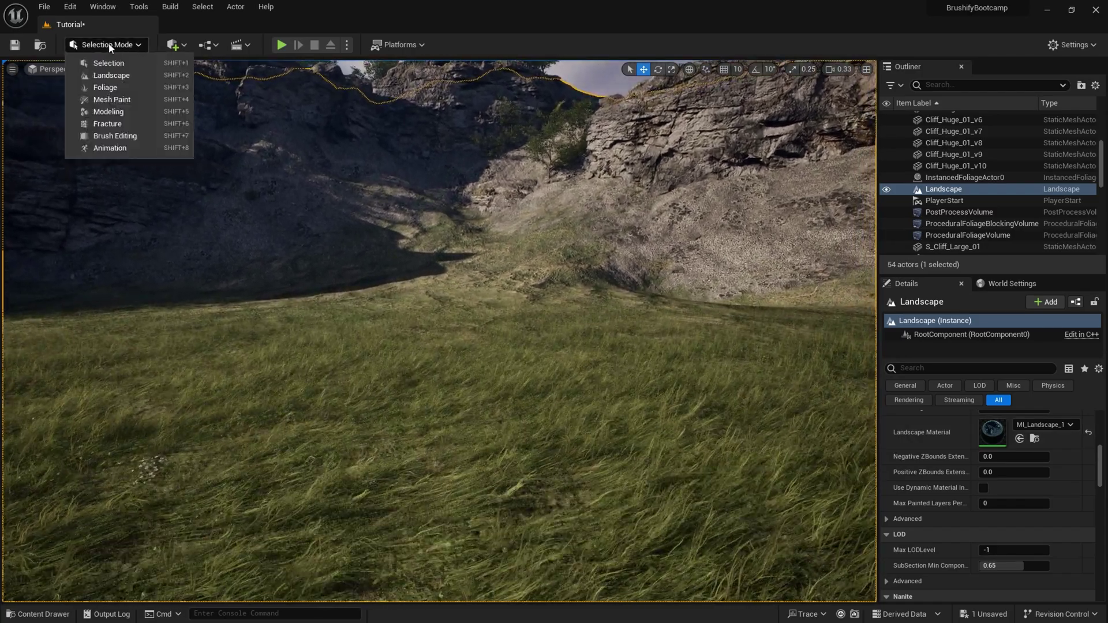
click(108, 75)
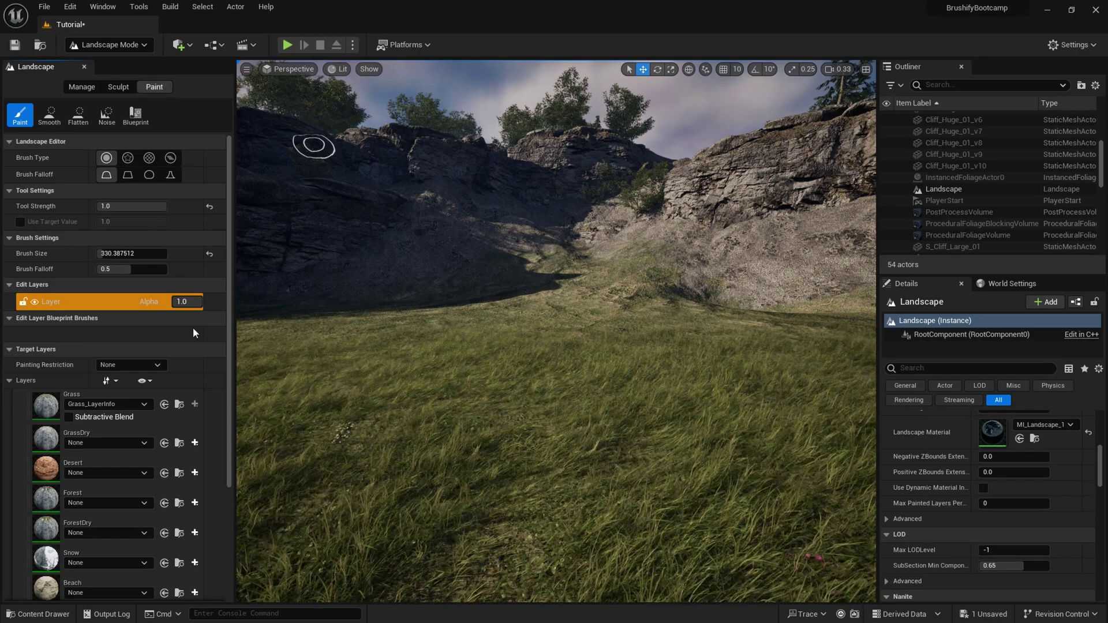
scroll(226, 332, down, 5)
click(195, 477)
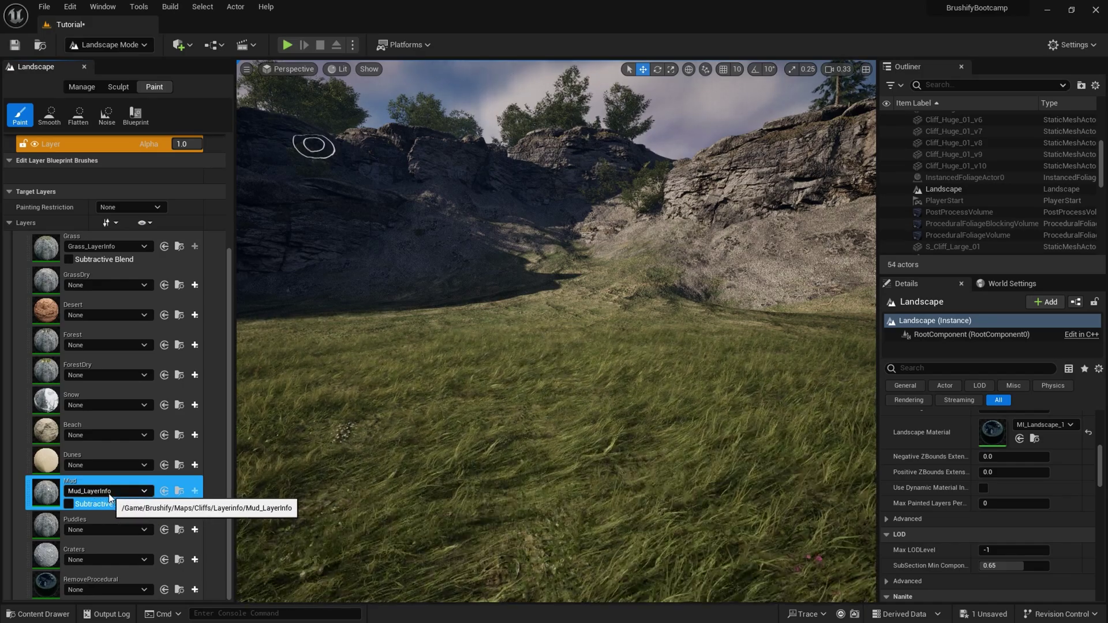
right_drag(551, 410, 551, 473)
drag(569, 371, 551, 346)
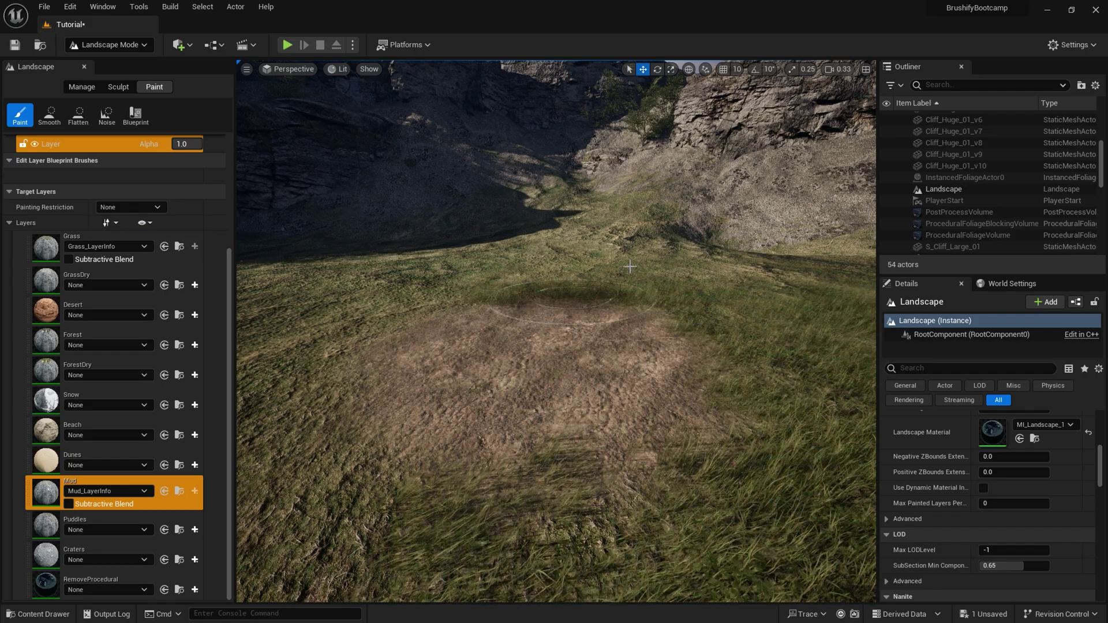
Step: Examine the displaced surface of the painted mud patch up close from several angles
right_drag(629, 267, 540, 251)
key(w)
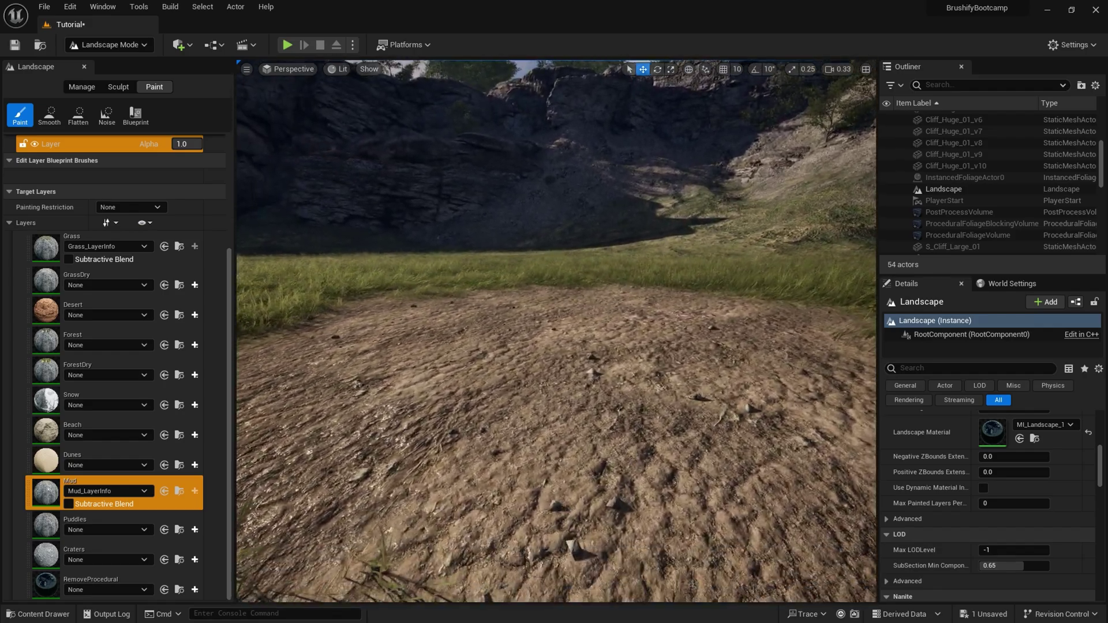
key(w)
scroll(556, 331, down, 1)
right_drag(556, 330, 381, 311)
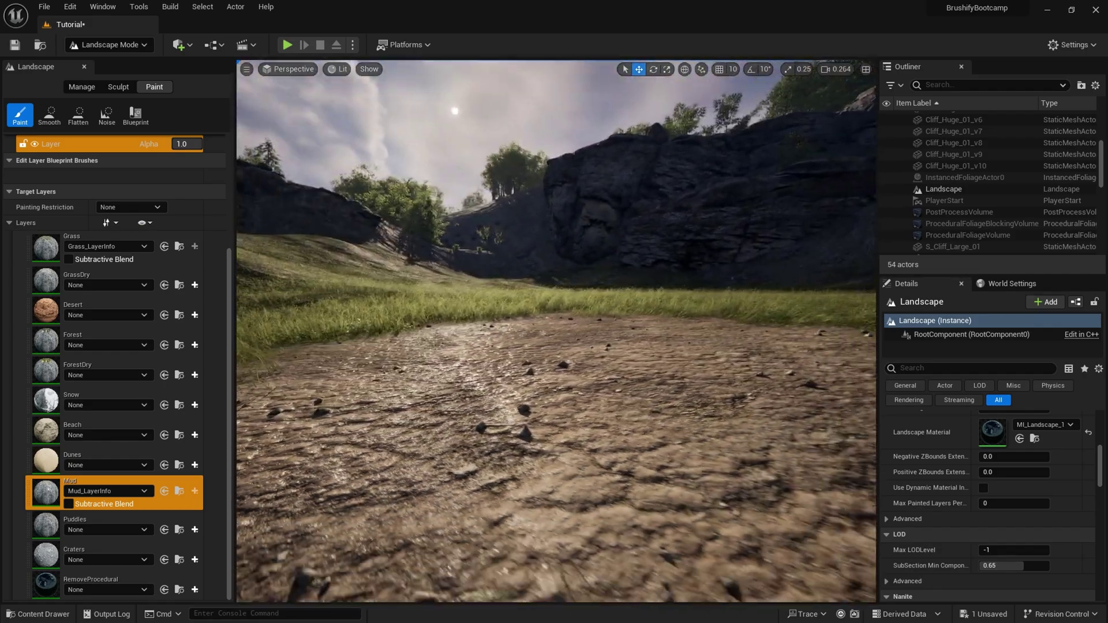
right_drag(628, 258, 545, 259)
key(s)
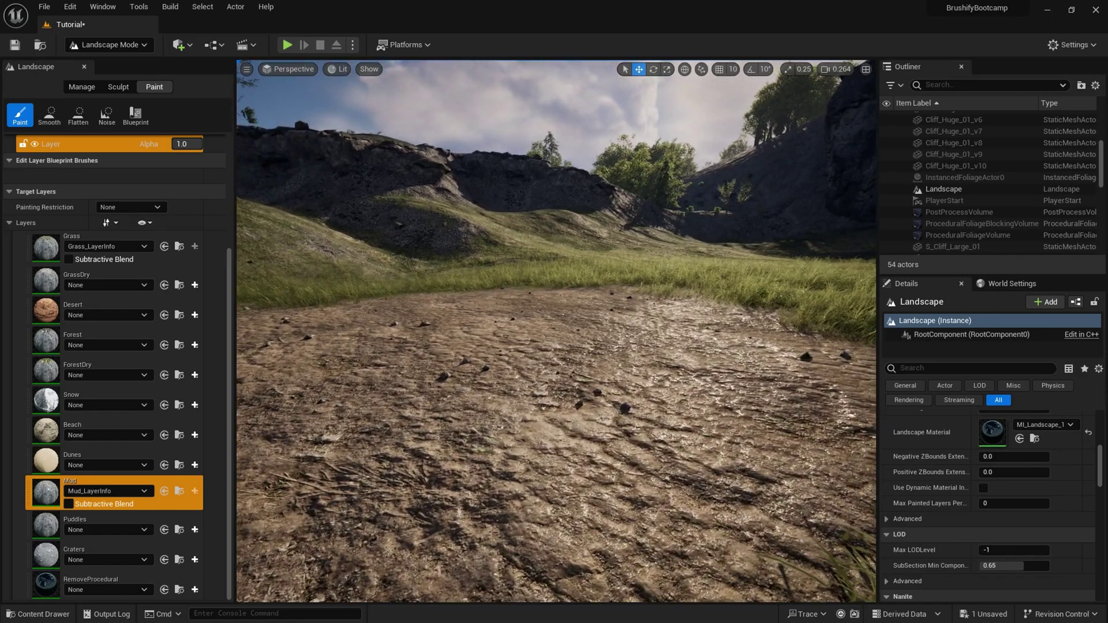
key(a)
right_drag(474, 278, 497, 278)
Step: Leave landscape painting by returning to Selection mode, keeping the mud patch in view
click(123, 47)
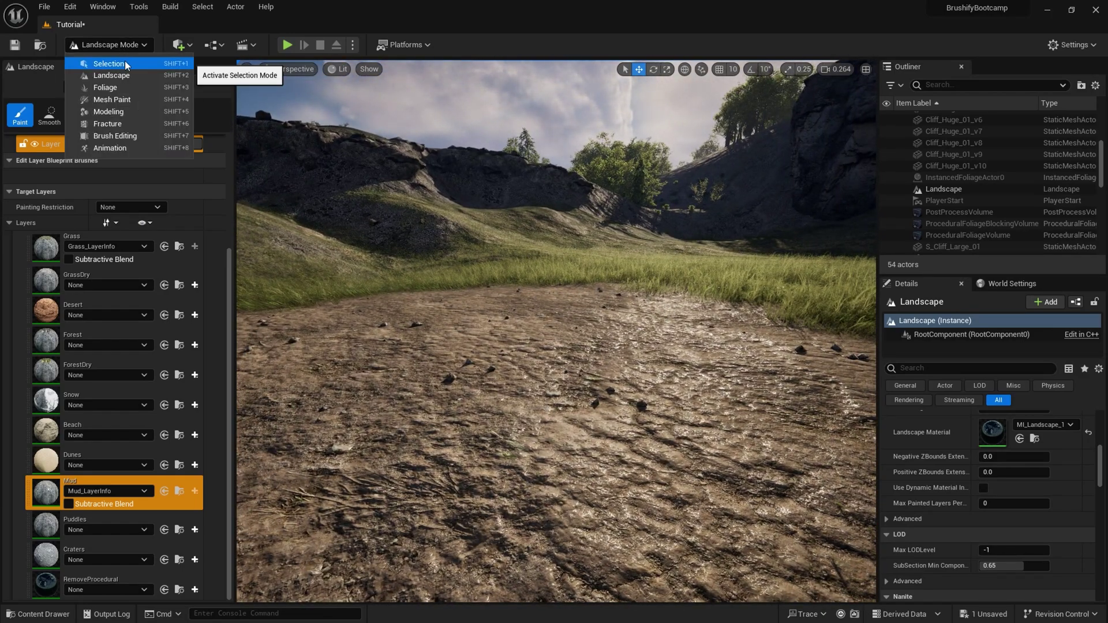
click(125, 61)
key(a)
key(s)
right_drag(388, 227, 432, 229)
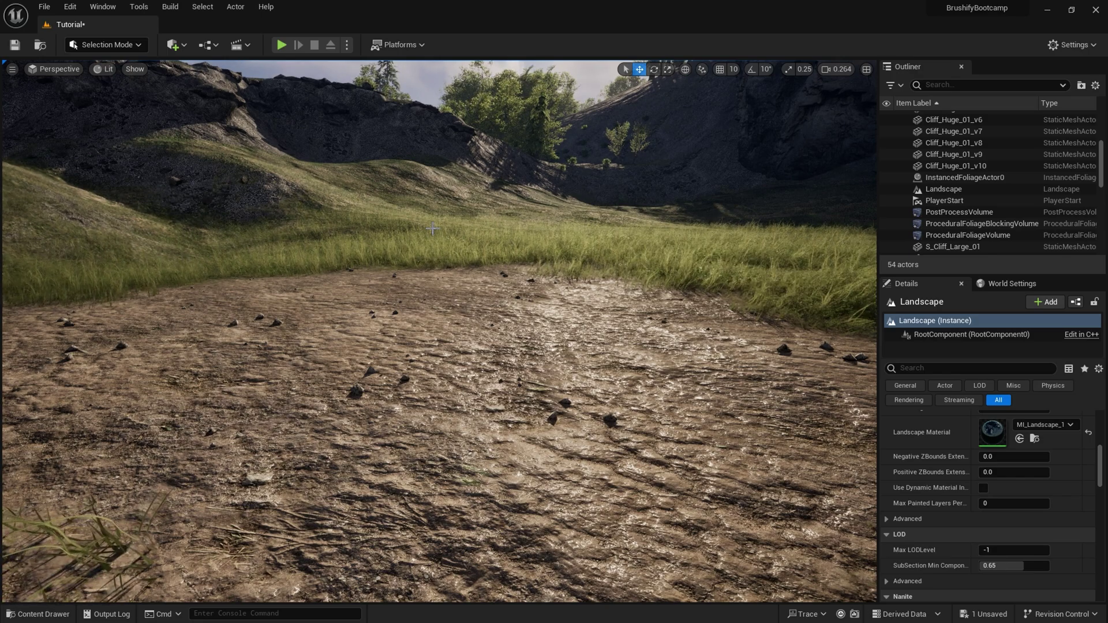
right_drag(432, 228, 528, 230)
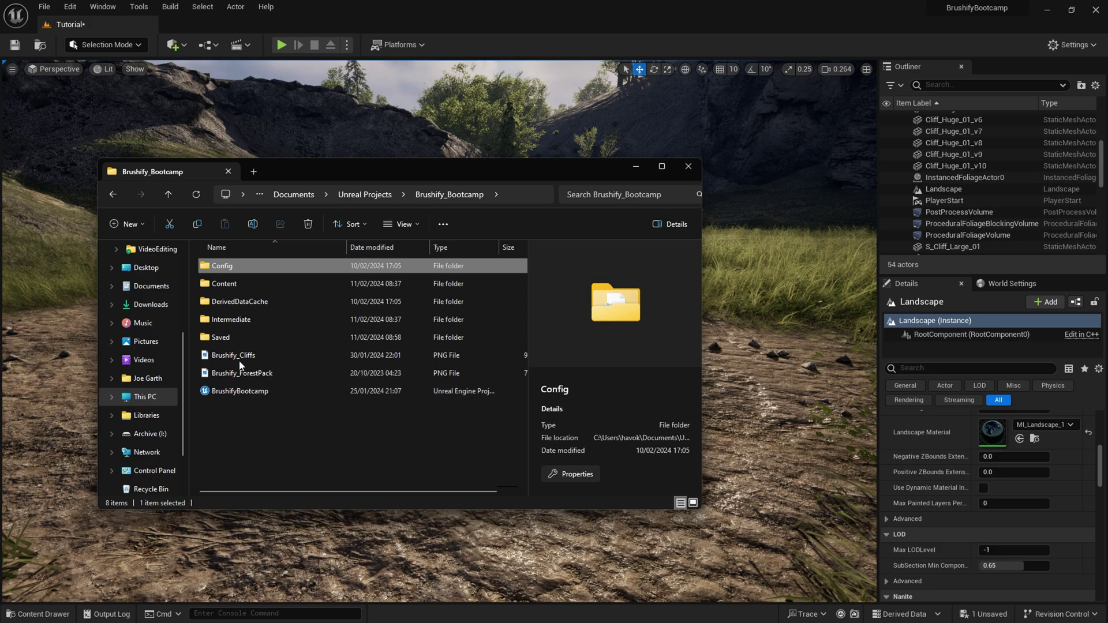
Step: Switch to File Explorer and open the DefaultEngine file from the Brushify_Bootcamp project's Config folder for editing
click(231, 392)
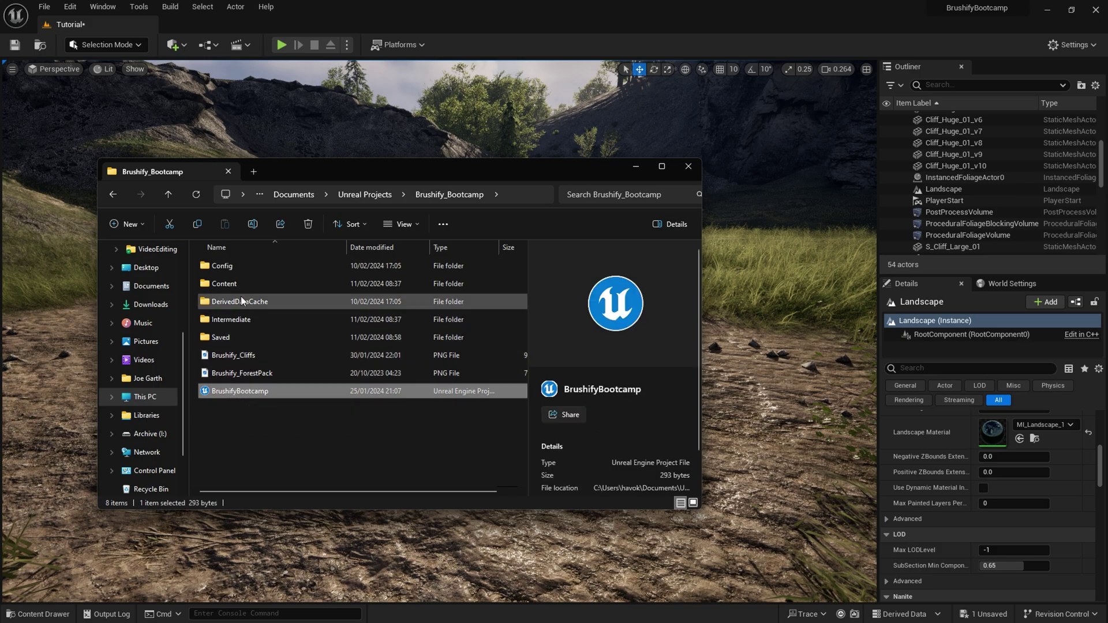
click(229, 285)
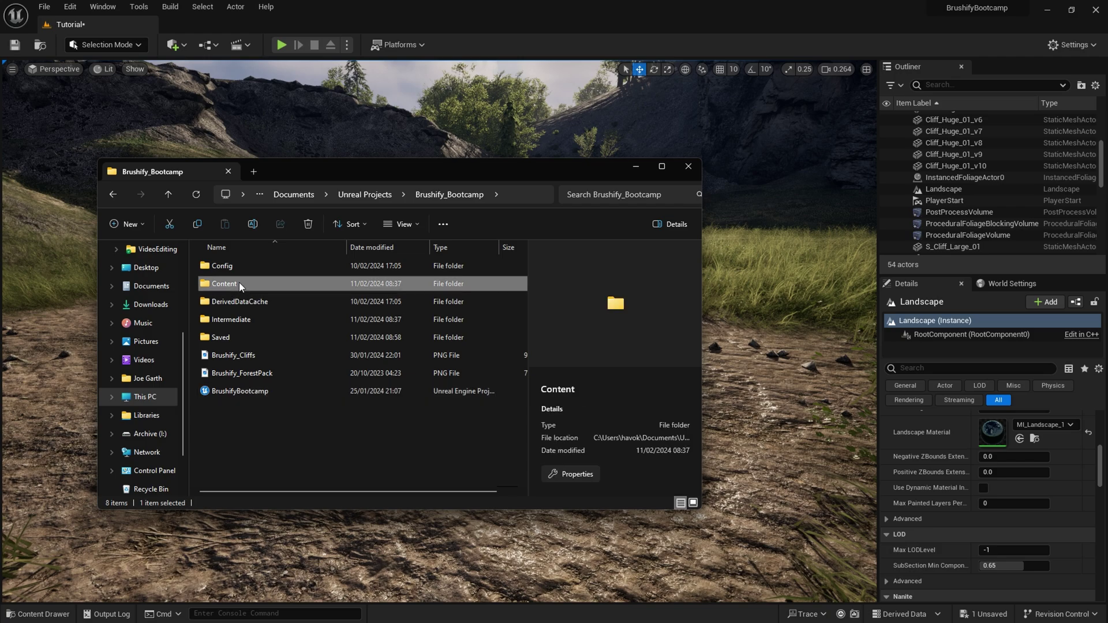
click(233, 268)
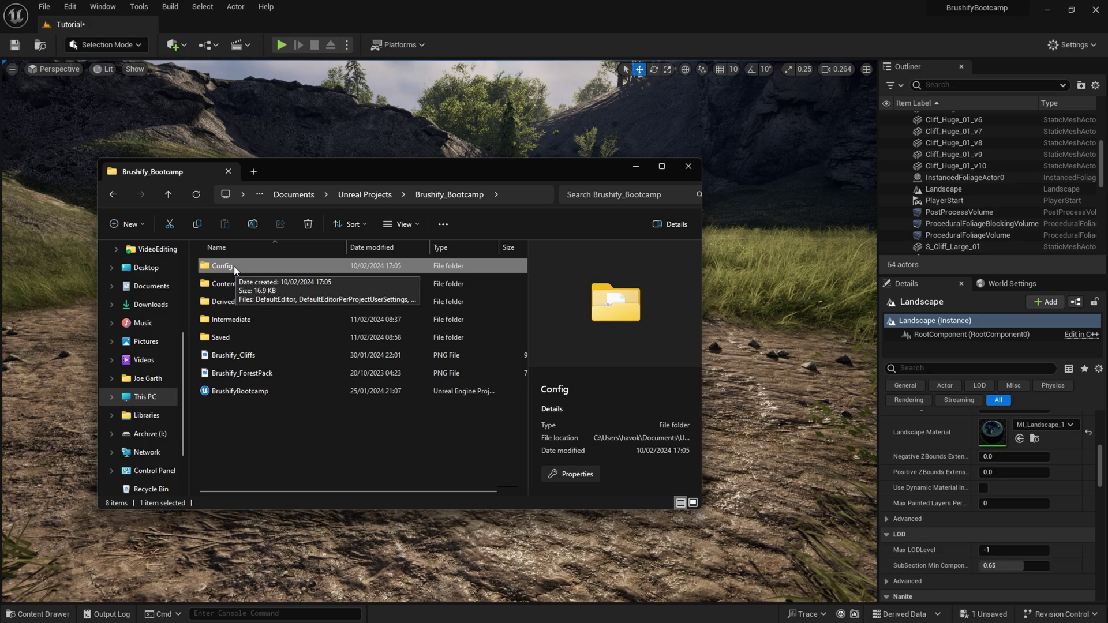
double_click(234, 266)
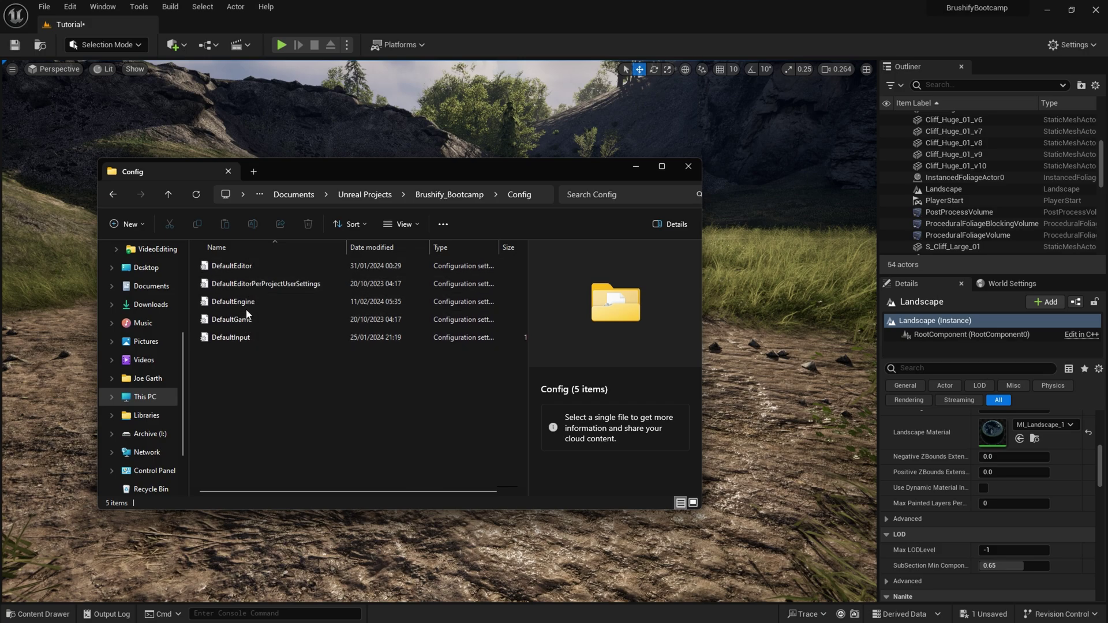
click(230, 303)
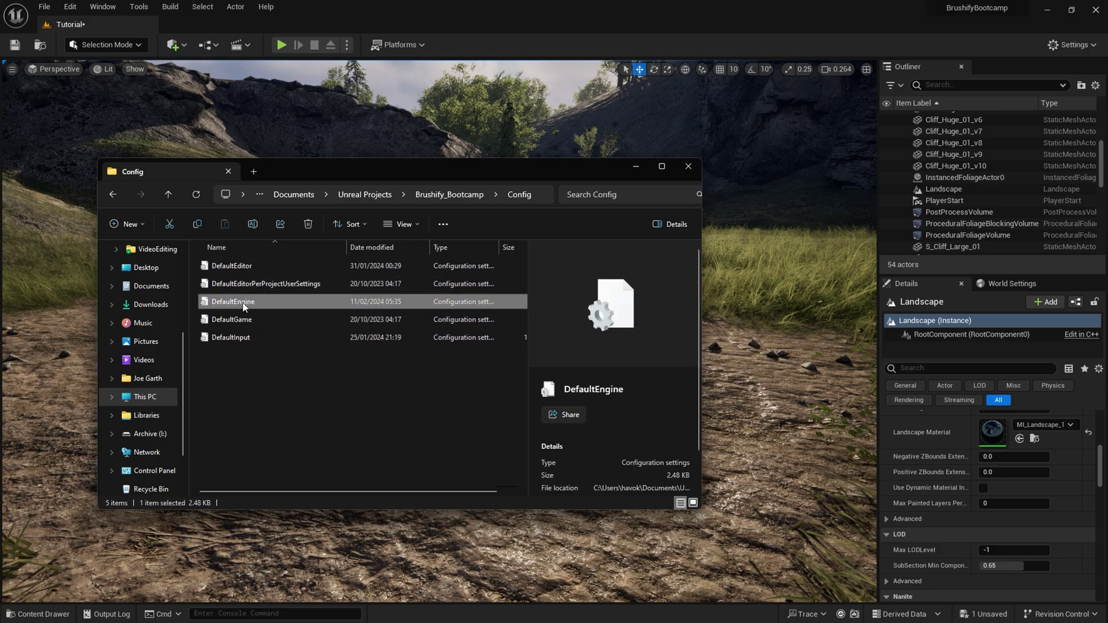
right_click(244, 303)
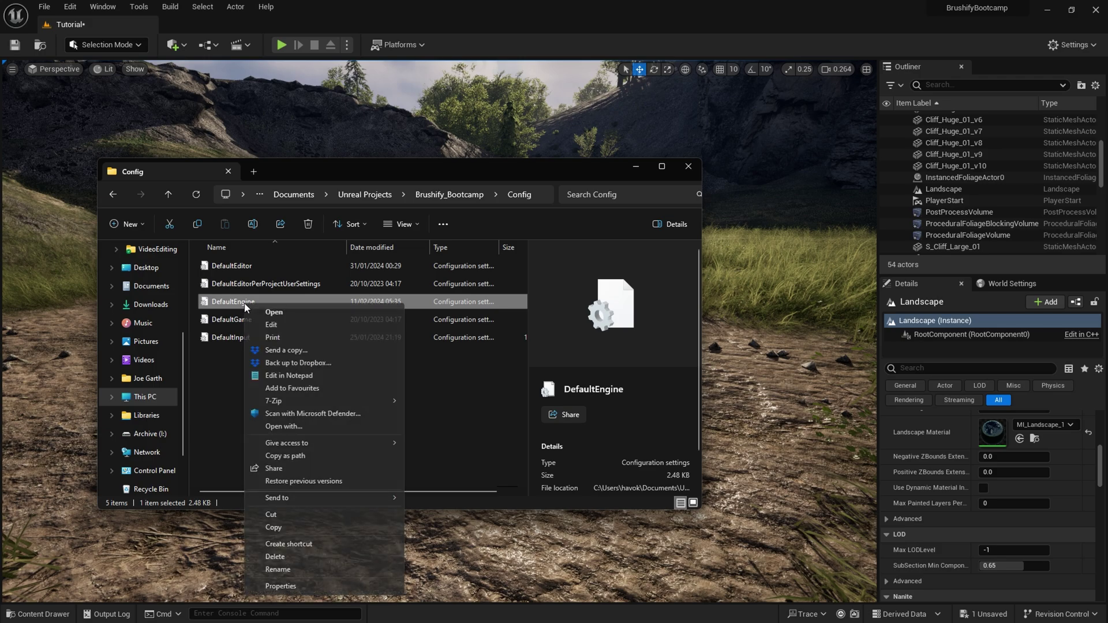
click(271, 325)
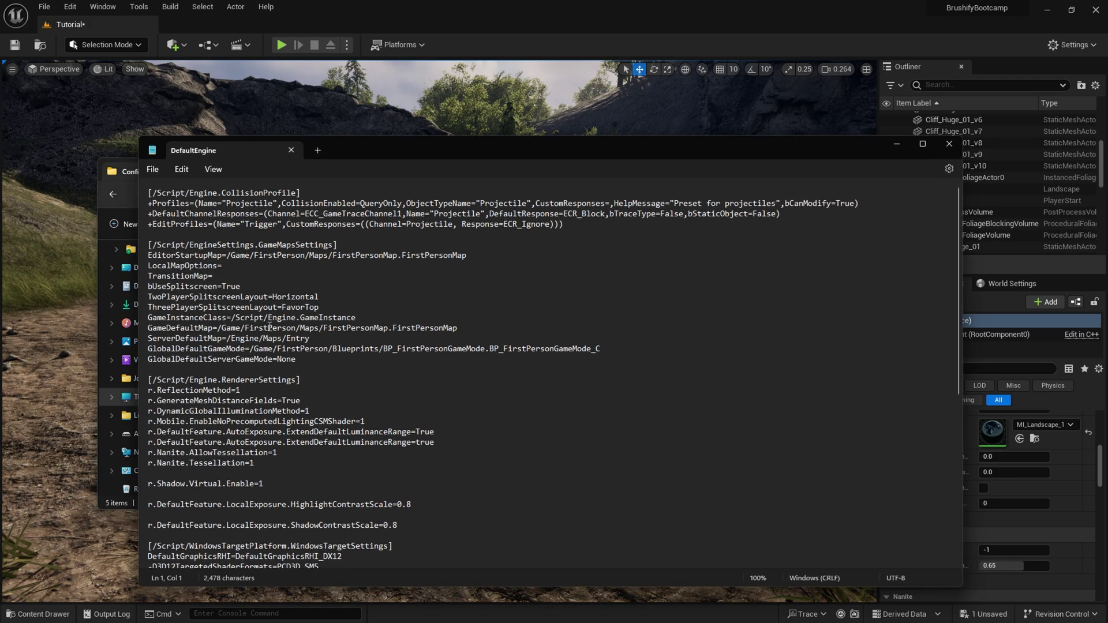
Step: Check the r.Nanite.AllowTessellation and r.Nanite.Tessellation lines under RendererSettings in DefaultEngine, and minimize the text editor and File Explorer
scroll(270, 326, down, 2)
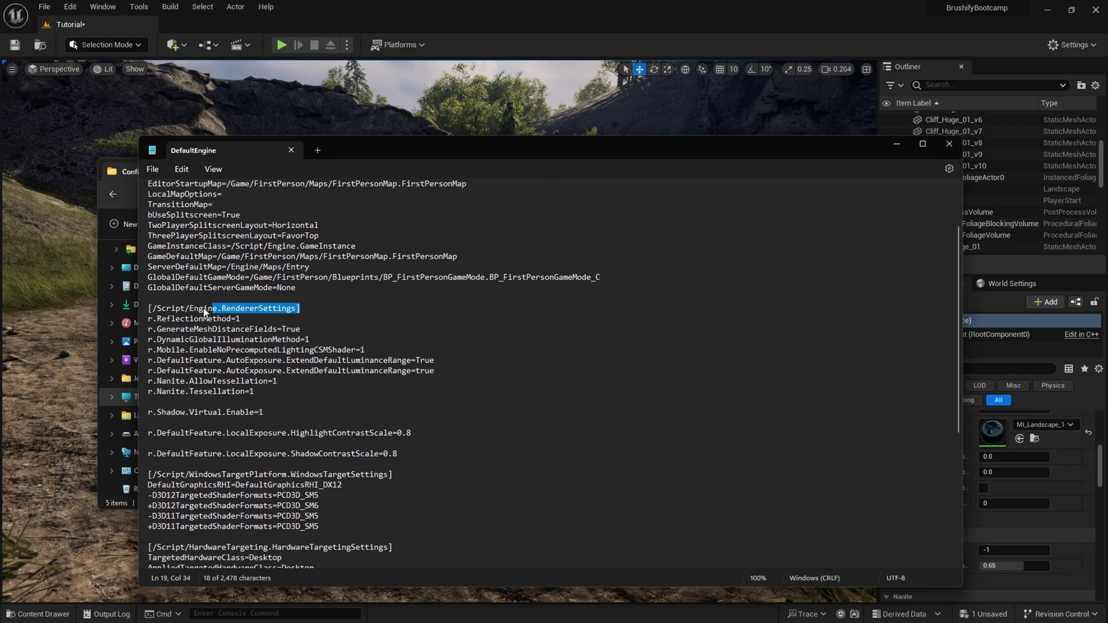
scroll(257, 351, down, 1)
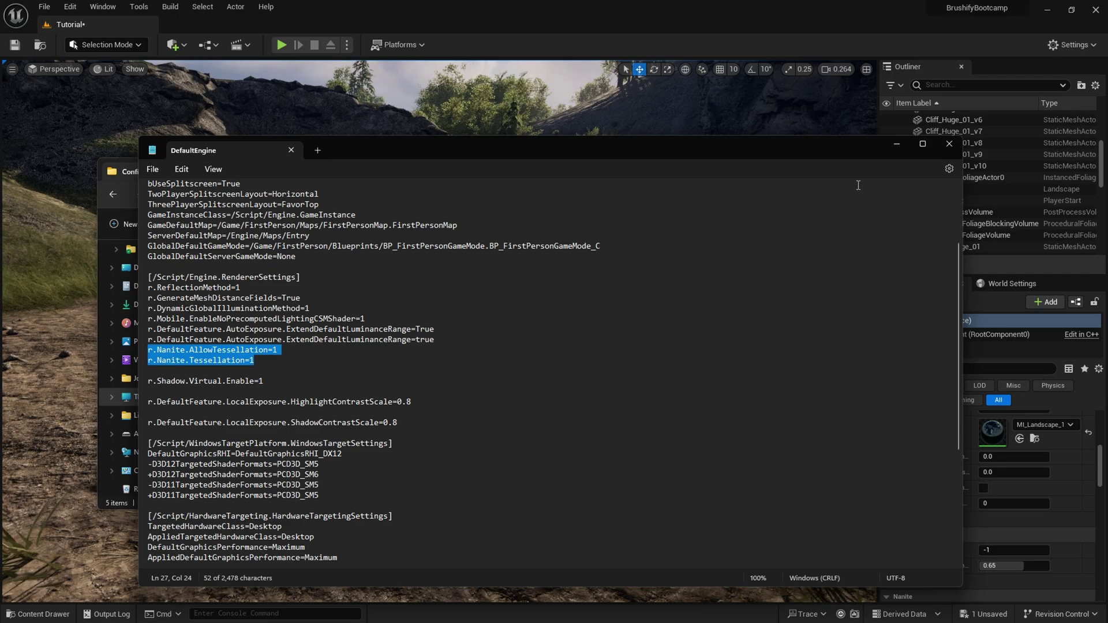
click(896, 145)
click(626, 167)
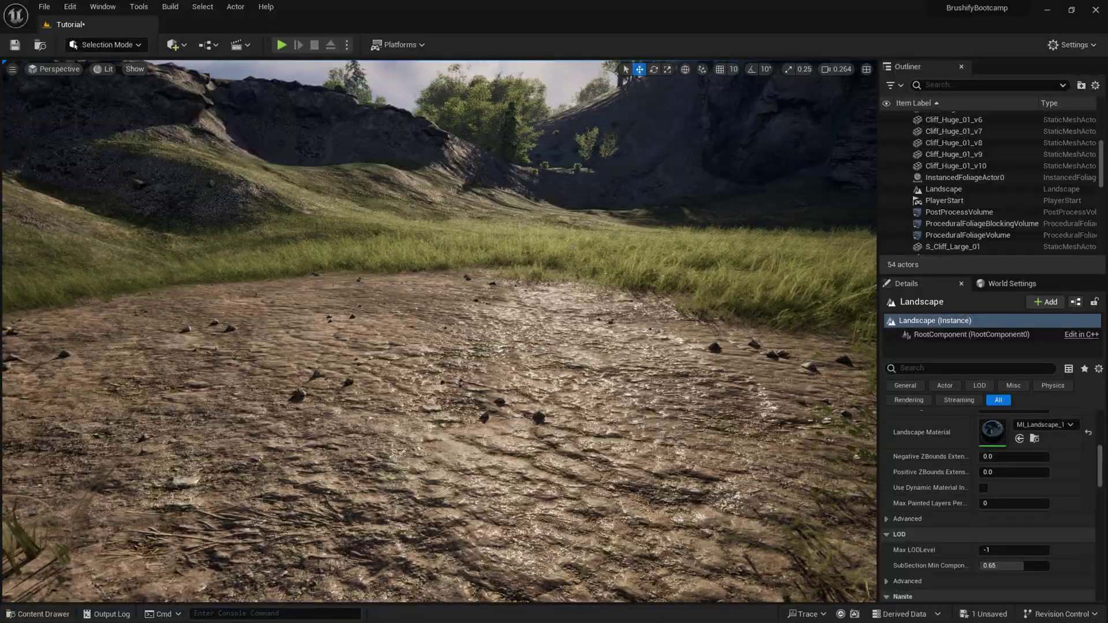
key(w)
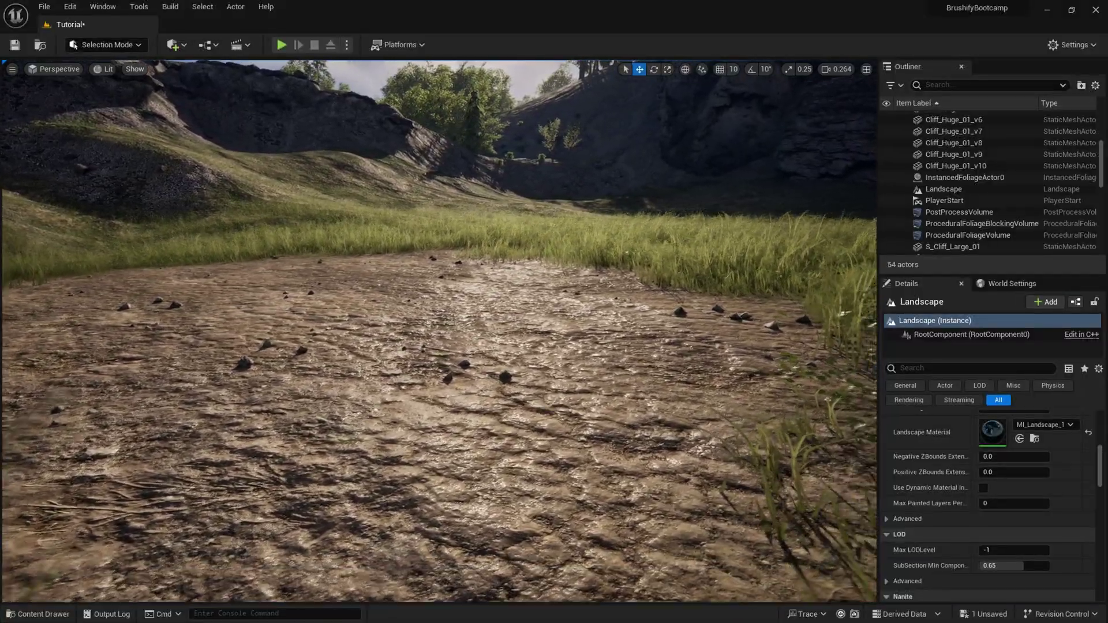
key(a)
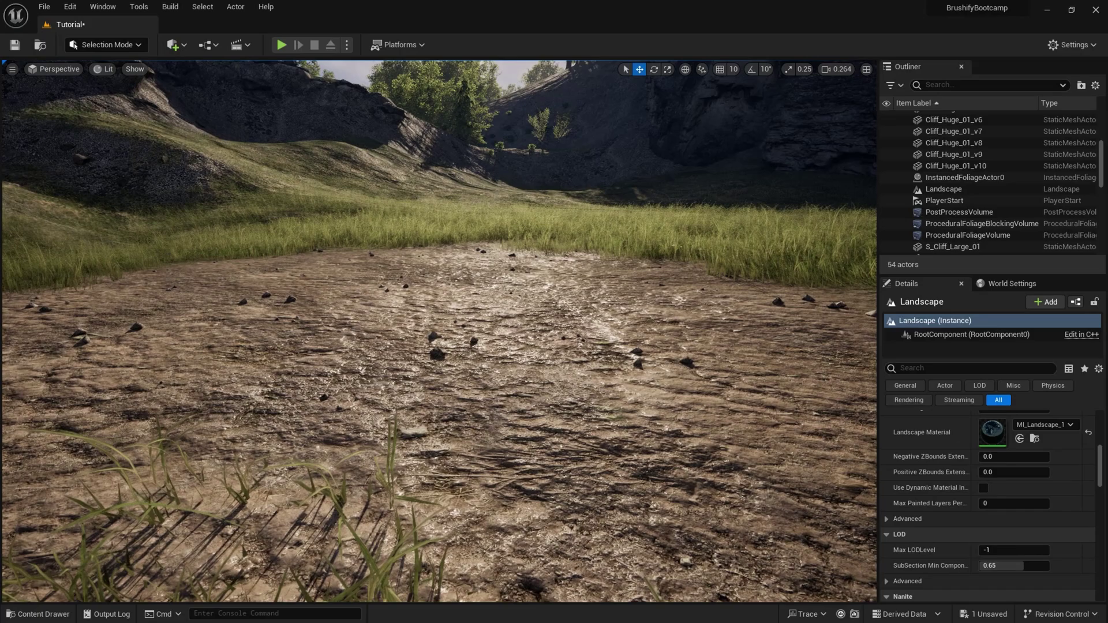
right_drag(522, 418, 523, 418)
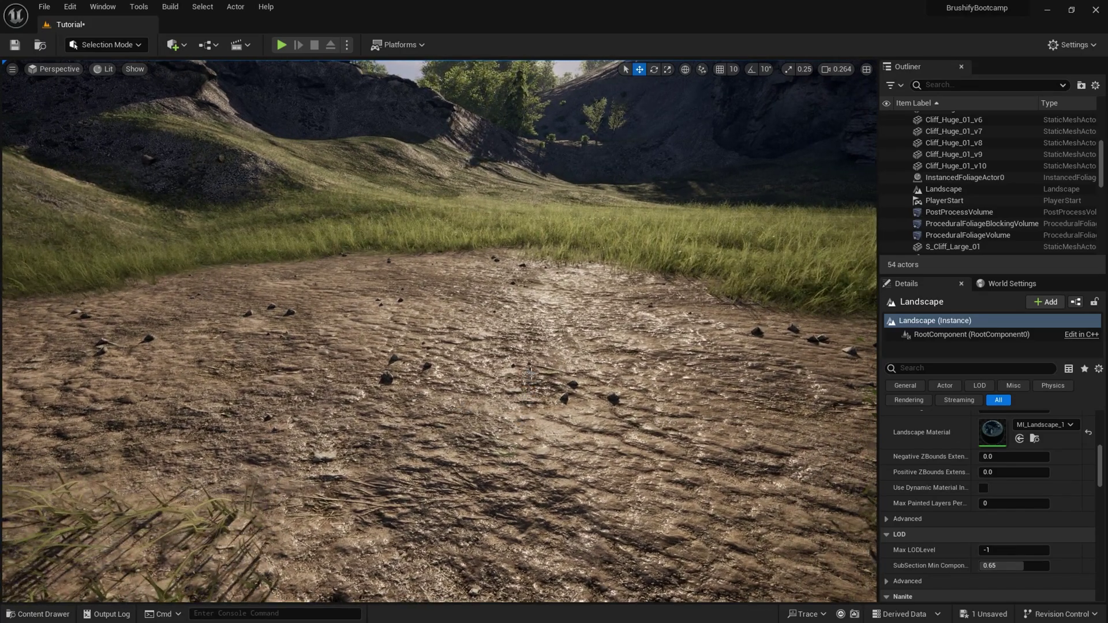
right_drag(529, 373, 525, 362)
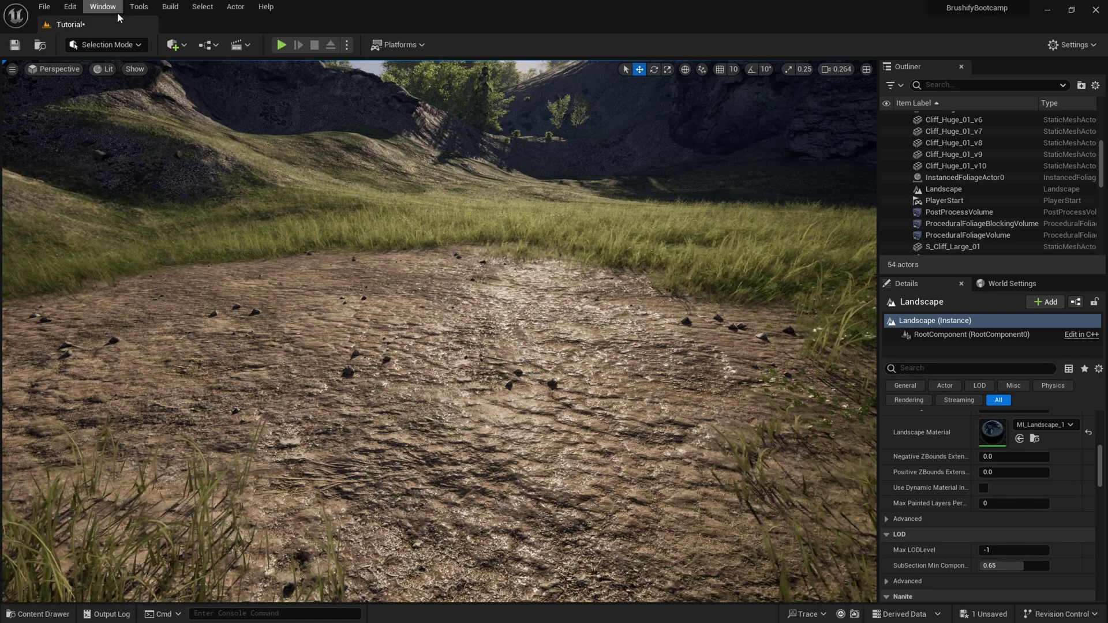
Step: Open a floating Content Browser window and enlarge it over the viewport
click(117, 12)
mouse_move(131, 52)
click(282, 57)
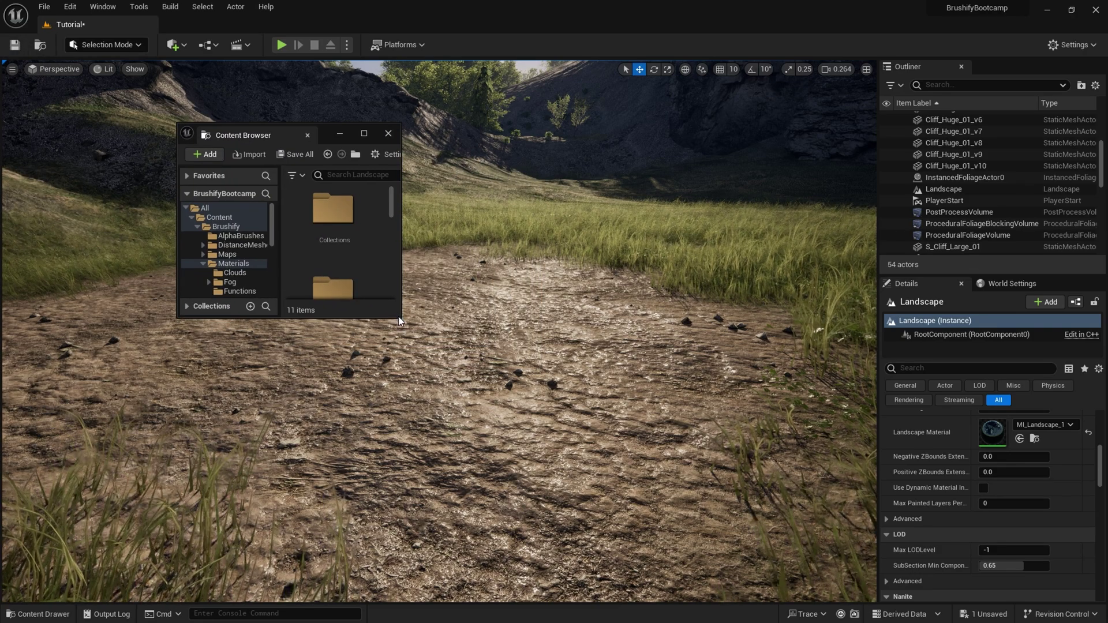
drag(399, 317, 887, 570)
Step: Open the M_Landscape material from the Content/Brushify/Materials/Landscape folder in the material editor
click(219, 218)
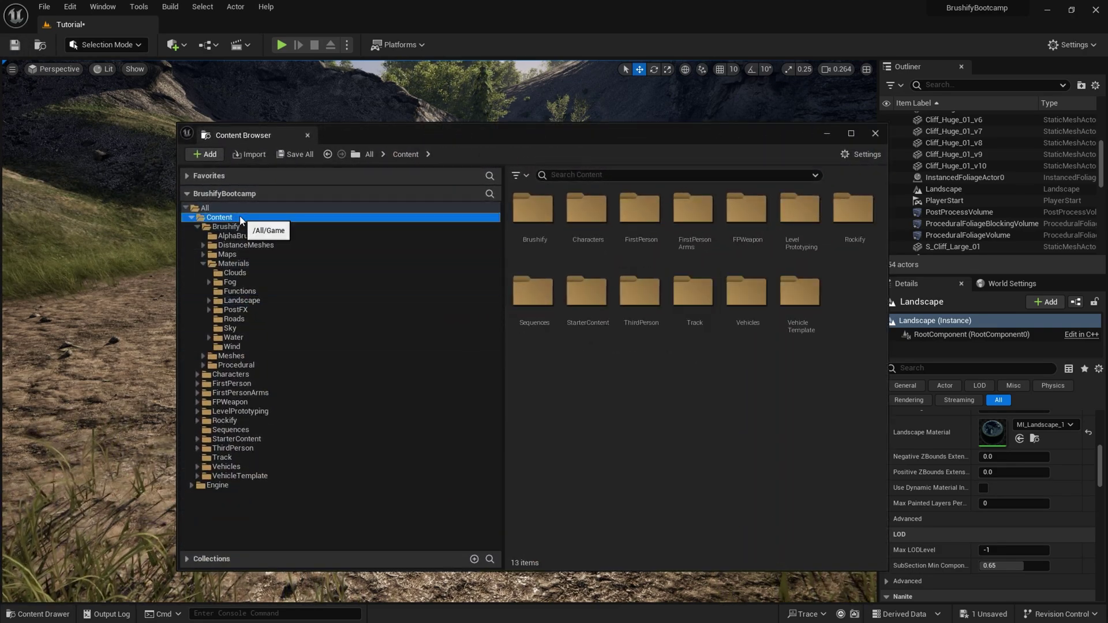
click(237, 227)
double_click(685, 234)
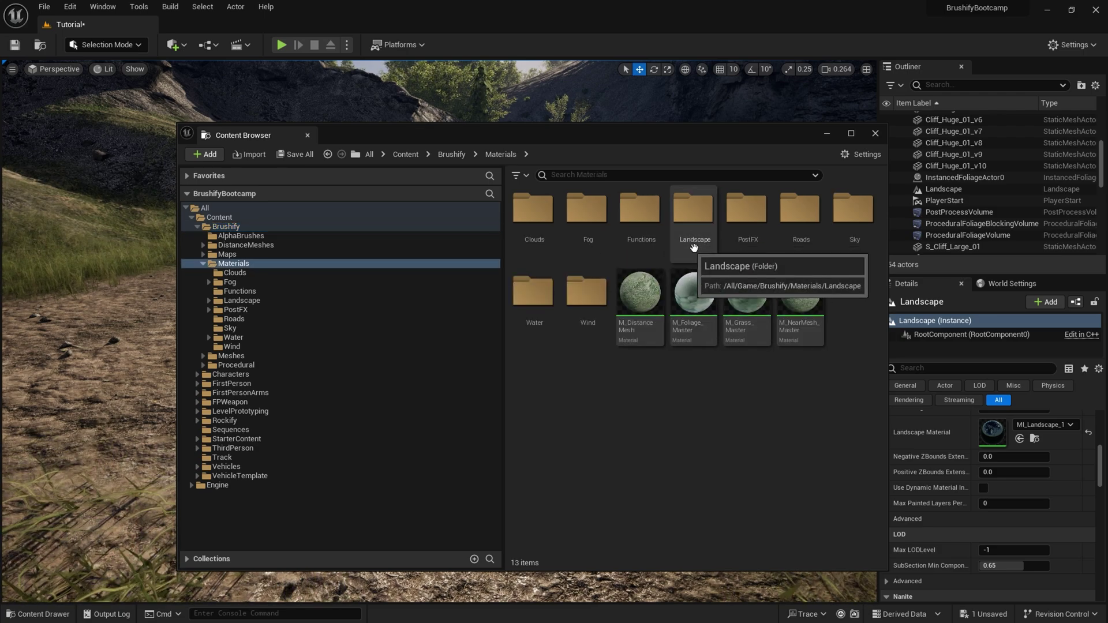
double_click(698, 231)
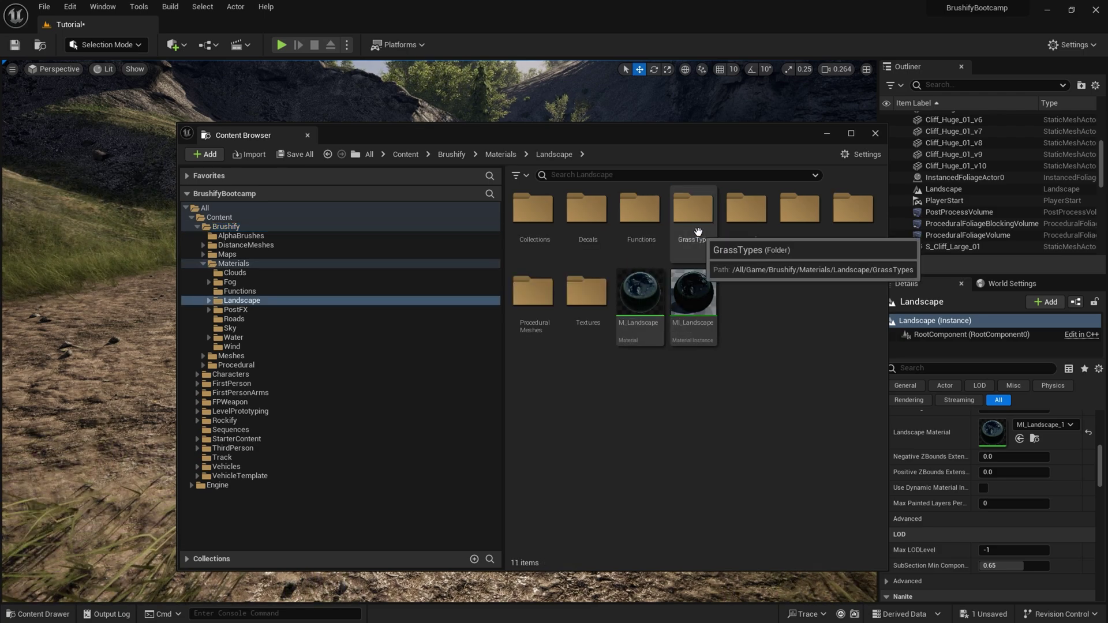
drag(666, 140, 558, 129)
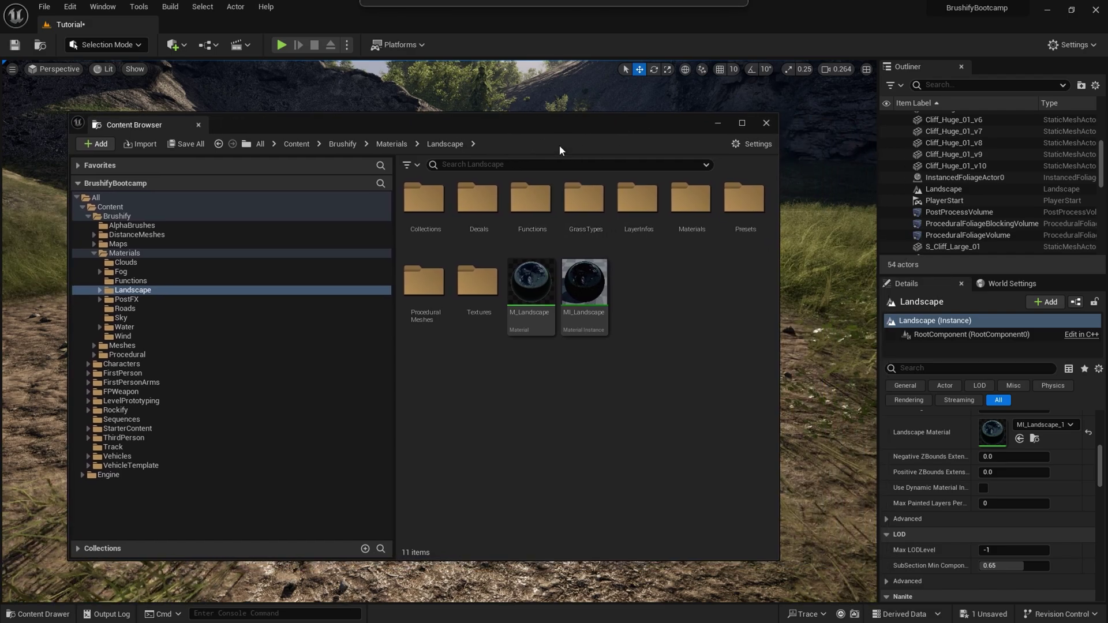
click(535, 308)
double_click(535, 308)
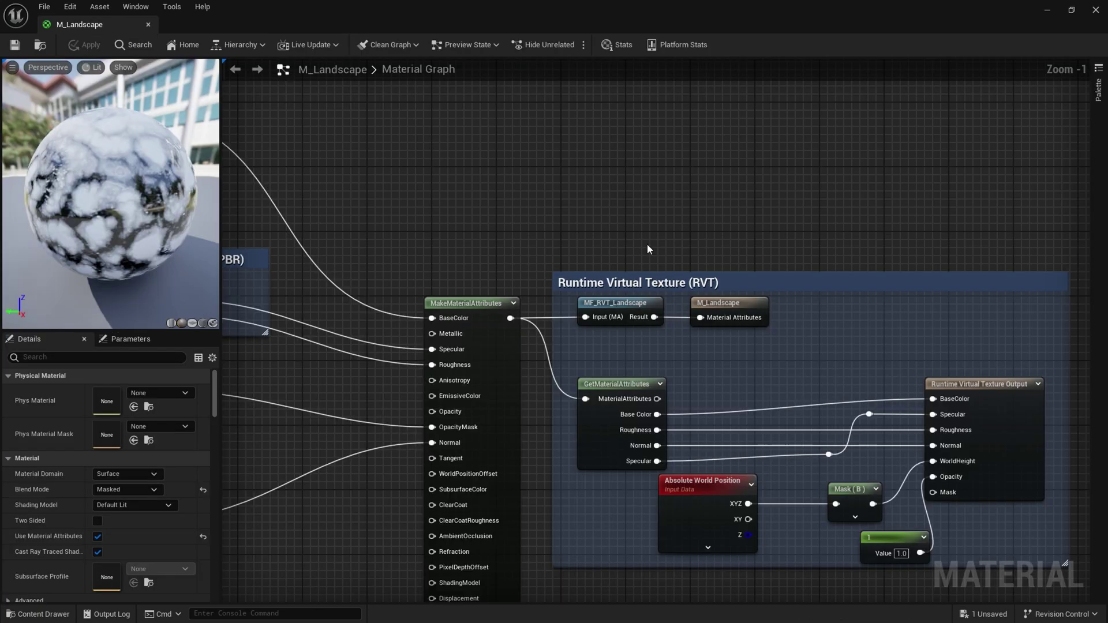
Step: Examine the MF_Tessellation comment group and the Material Height Output group in the M_Landscape graph
scroll(648, 249, down, 4)
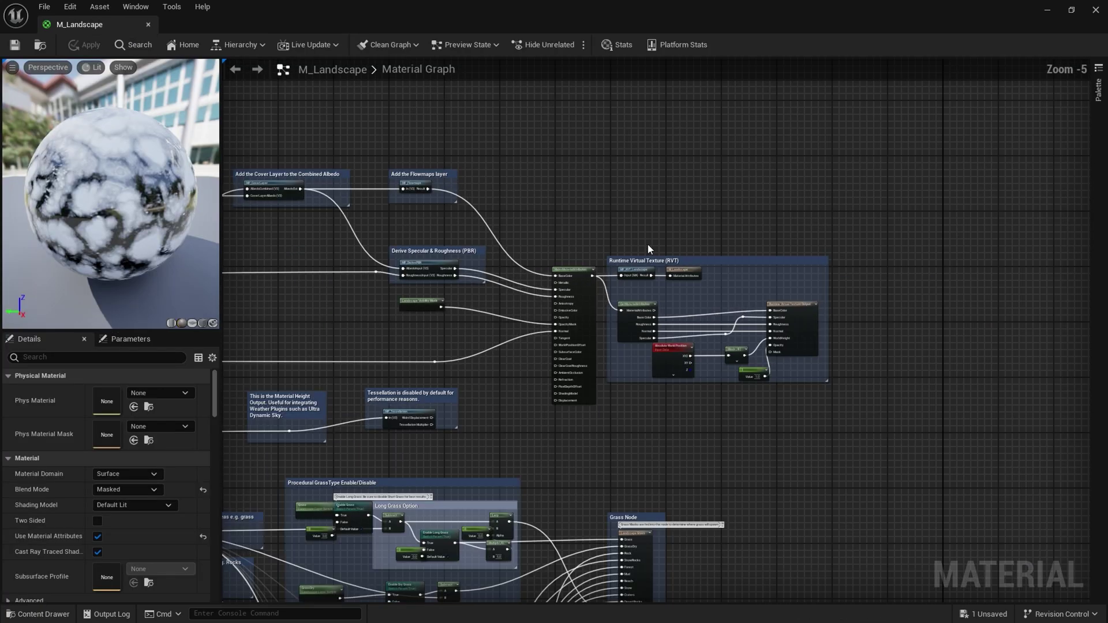
right_drag(547, 226, 716, 218)
scroll(715, 218, down, 1)
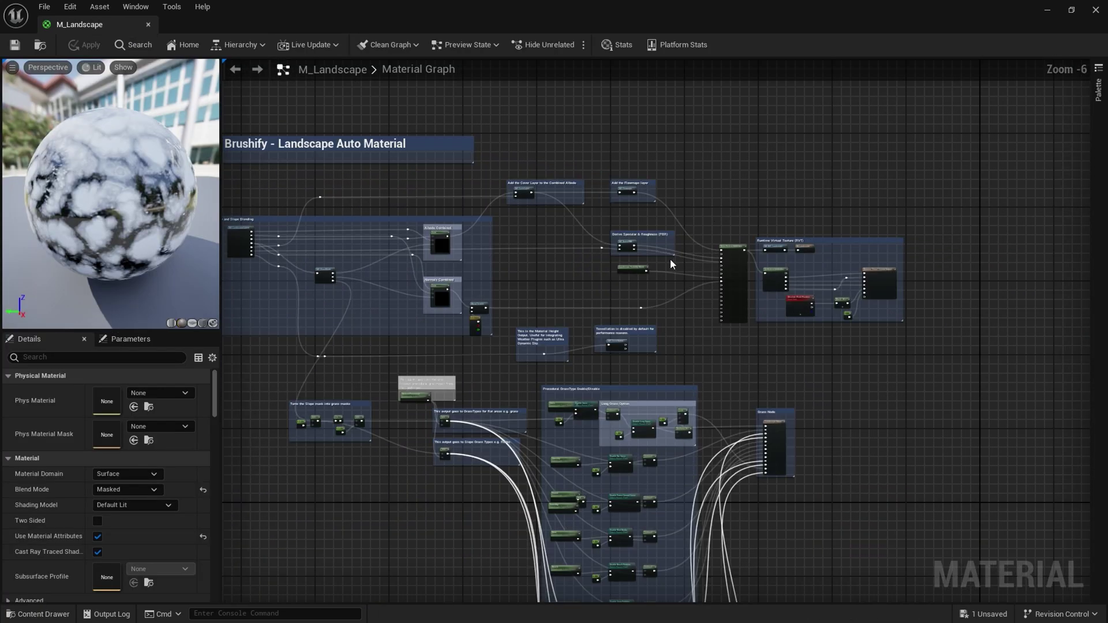
right_drag(660, 269, 584, 292)
scroll(737, 285, up, 1)
scroll(577, 365, up, 1)
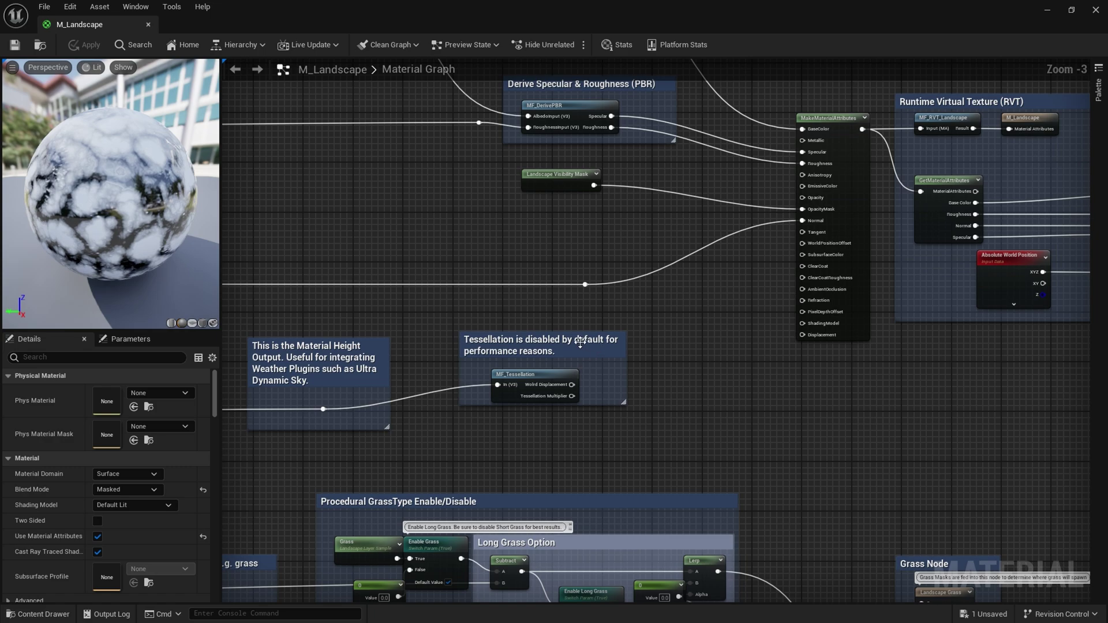
scroll(526, 334, up, 1)
click(527, 333)
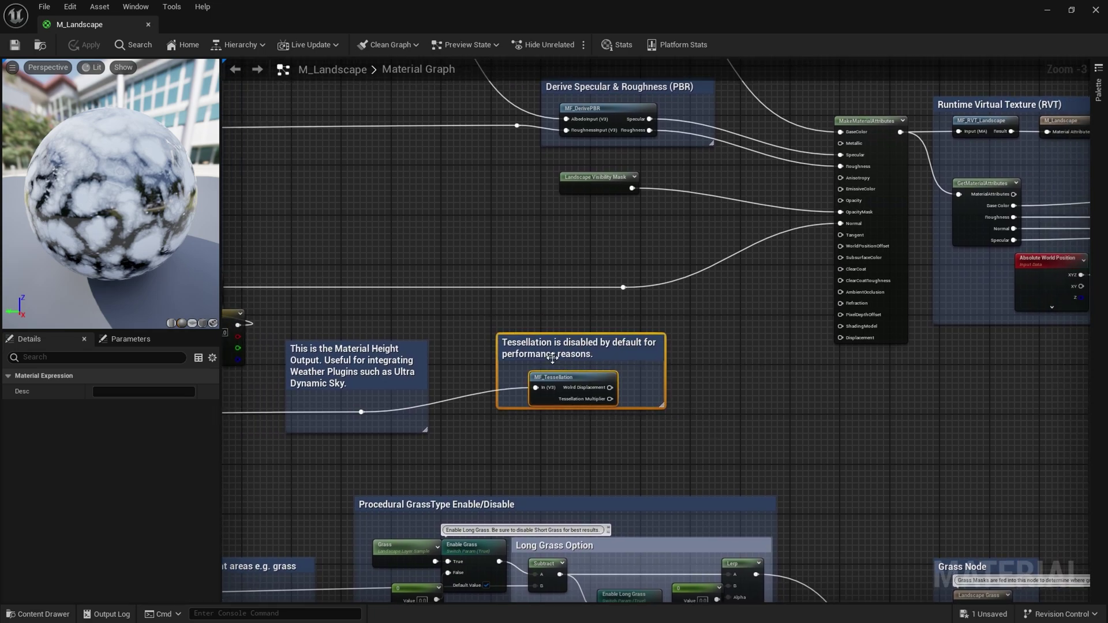
right_drag(467, 372, 483, 338)
click(311, 310)
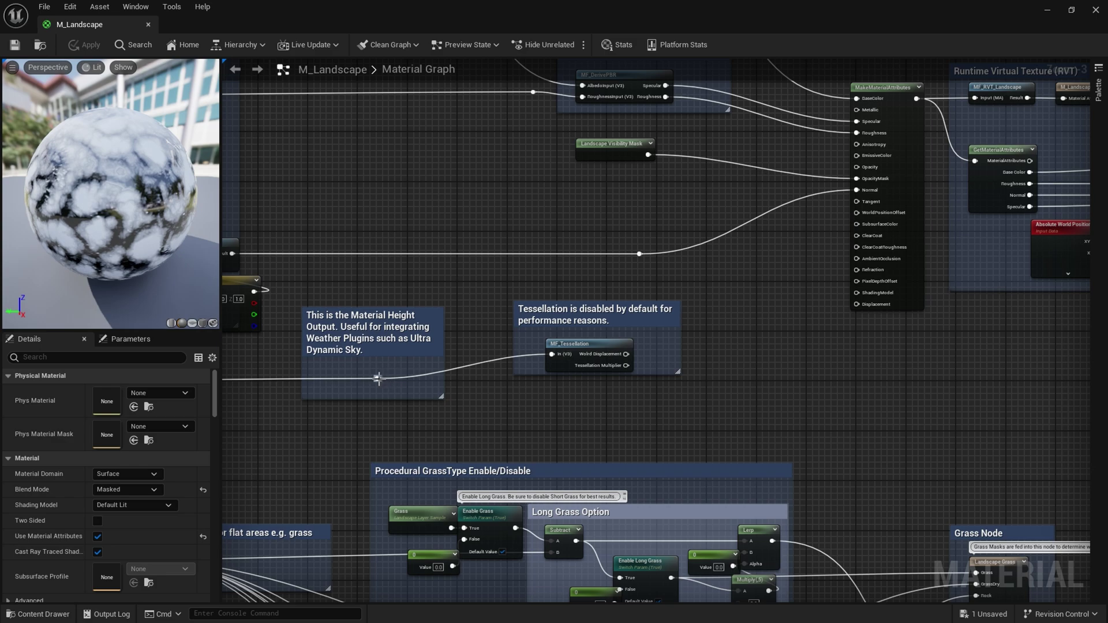
right_drag(377, 378, 342, 342)
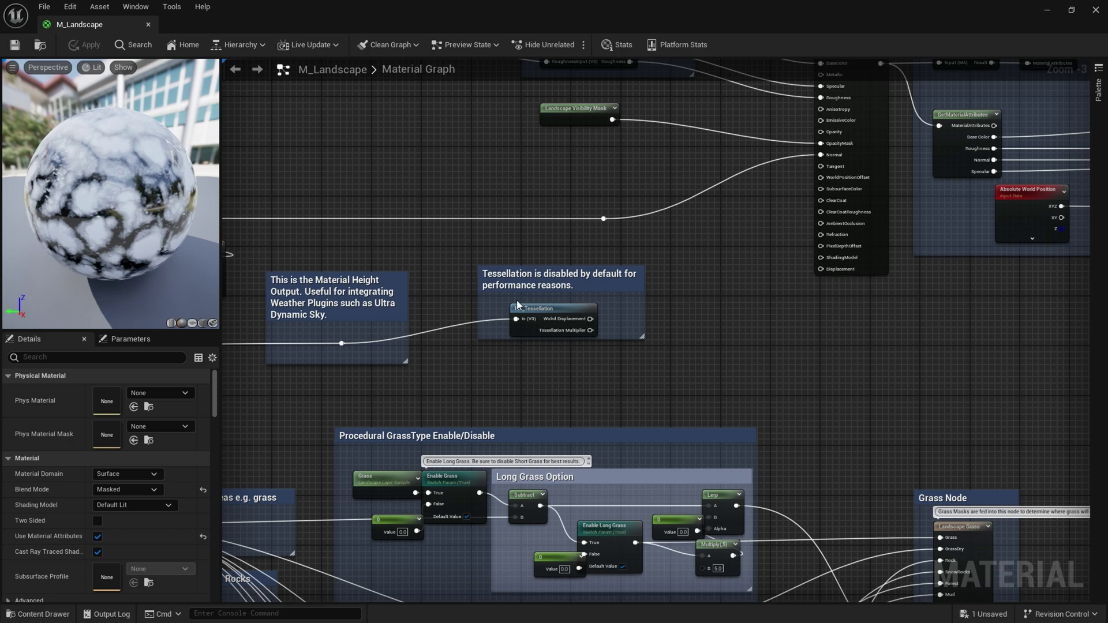
Step: Move the tessellation comment group with its MF_Tessellation node down, just above the Procedural GrassType Enable/Disable group
drag(448, 249, 674, 368)
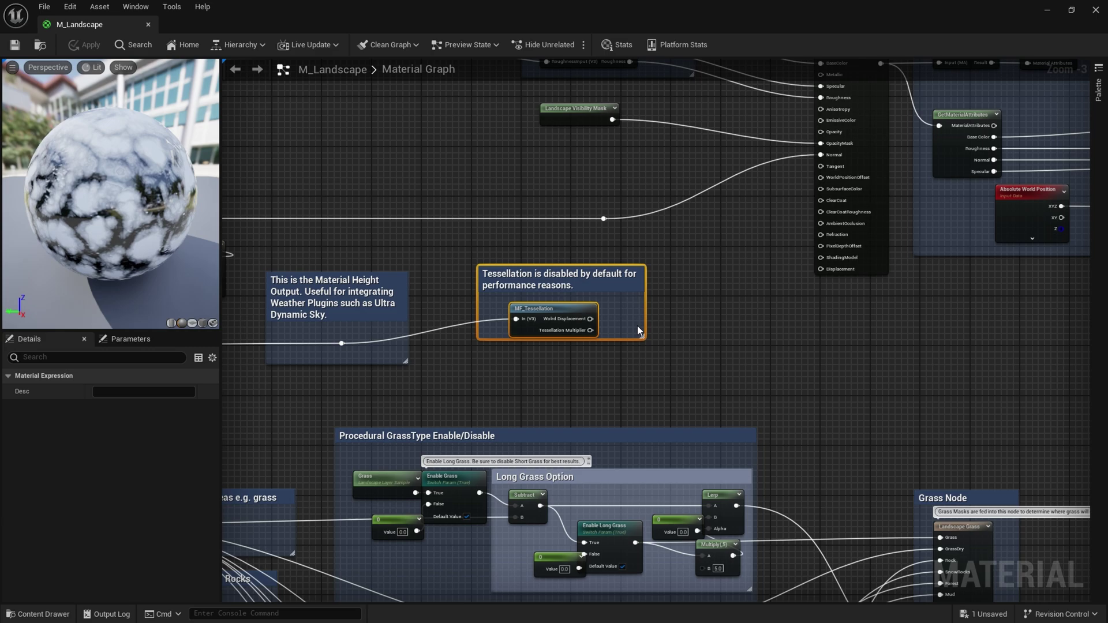
drag(555, 288, 553, 361)
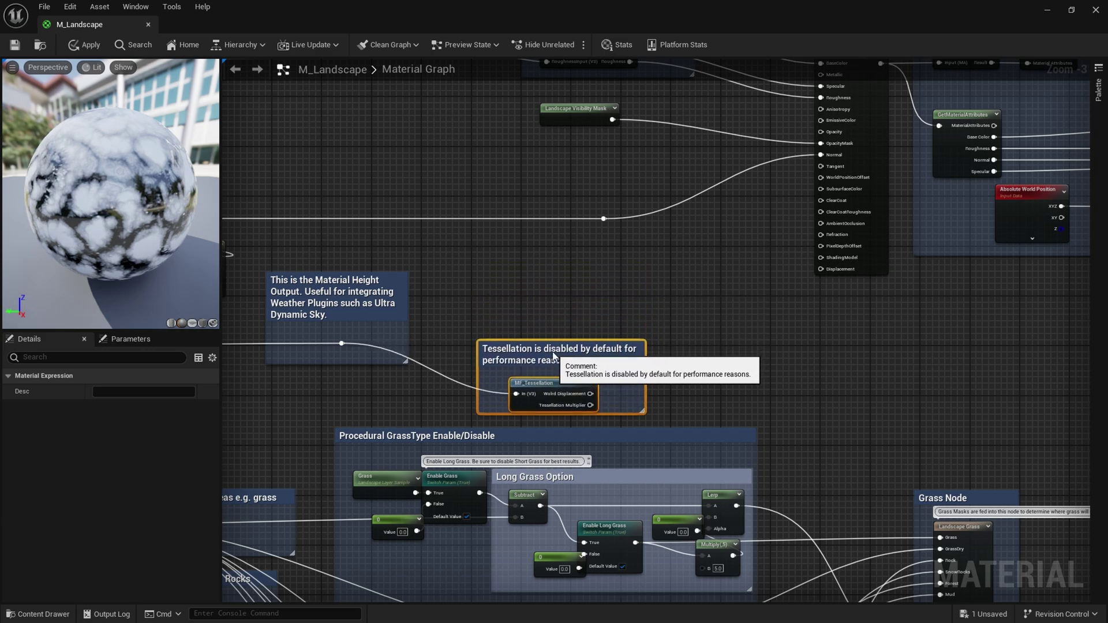
click(556, 319)
right_drag(556, 319, 560, 330)
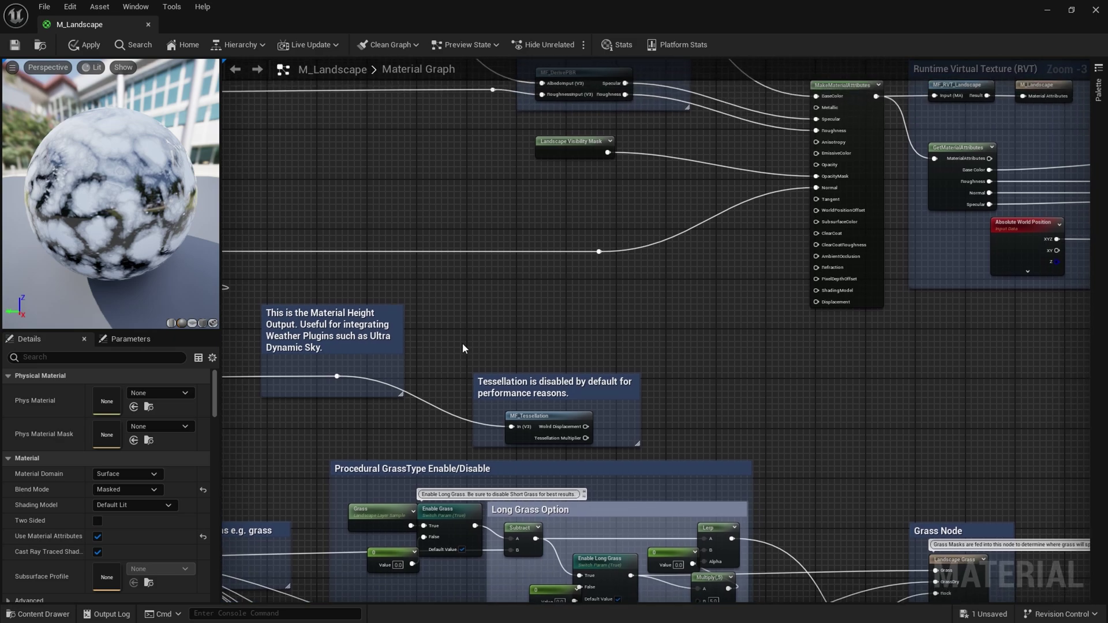
Step: Connect the reroute point in the Material Height Output group to the Displacement input of the MakeMaterialAttributes node
drag(338, 376, 819, 303)
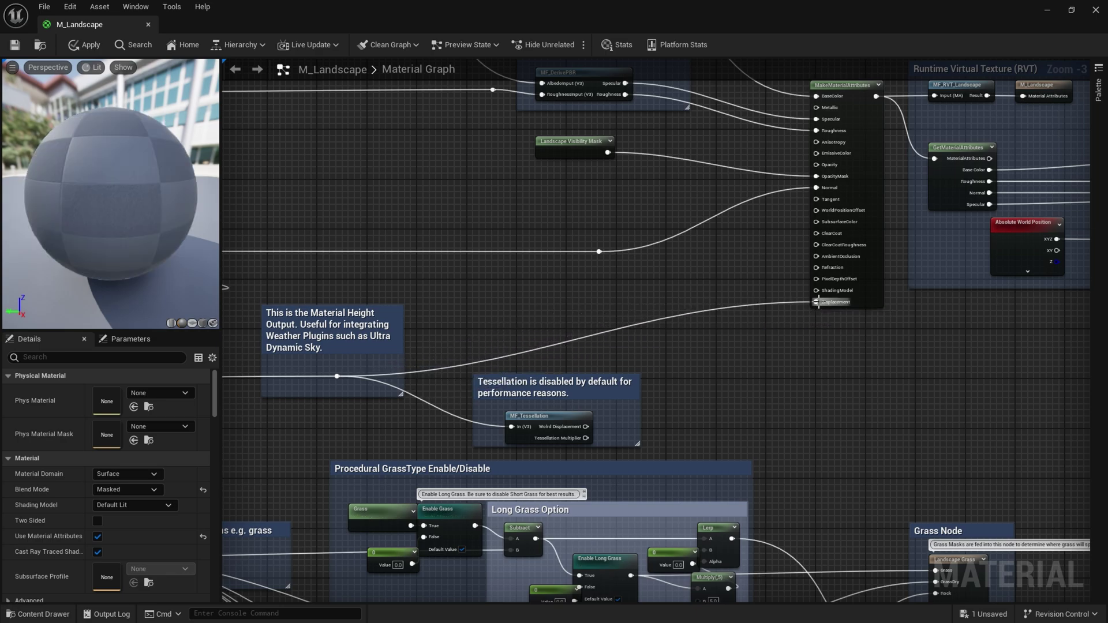
scroll(587, 370, up, 1)
right_drag(828, 319, 714, 410)
scroll(587, 370, down, 1)
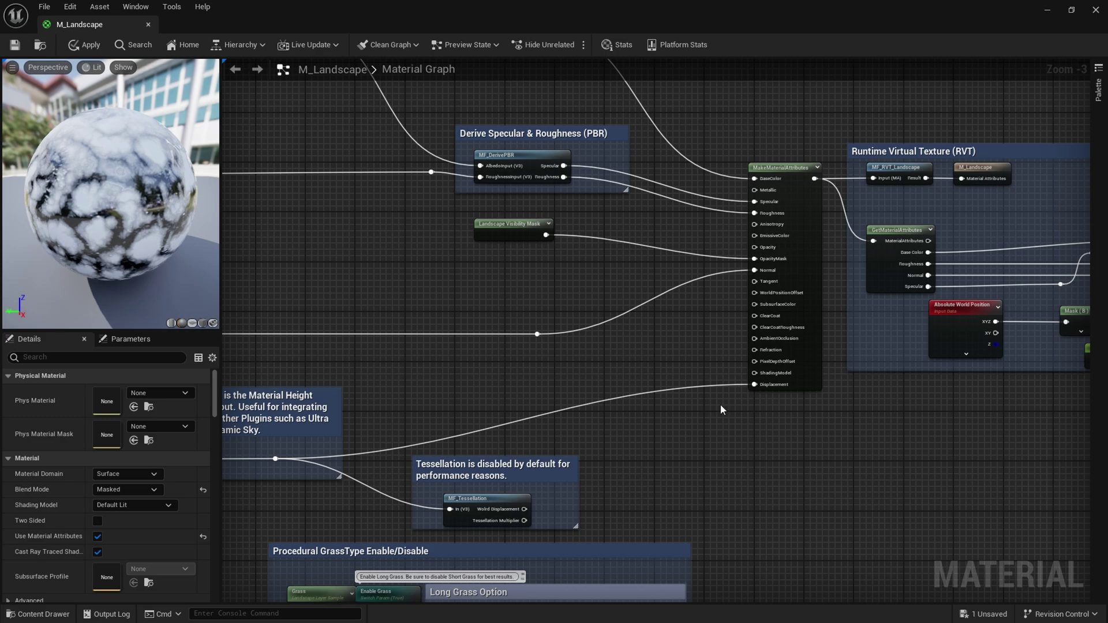
Step: Set the Nanite displacement Magnitude of the M_Landscape material to 0.1
right_drag(734, 395, 401, 454)
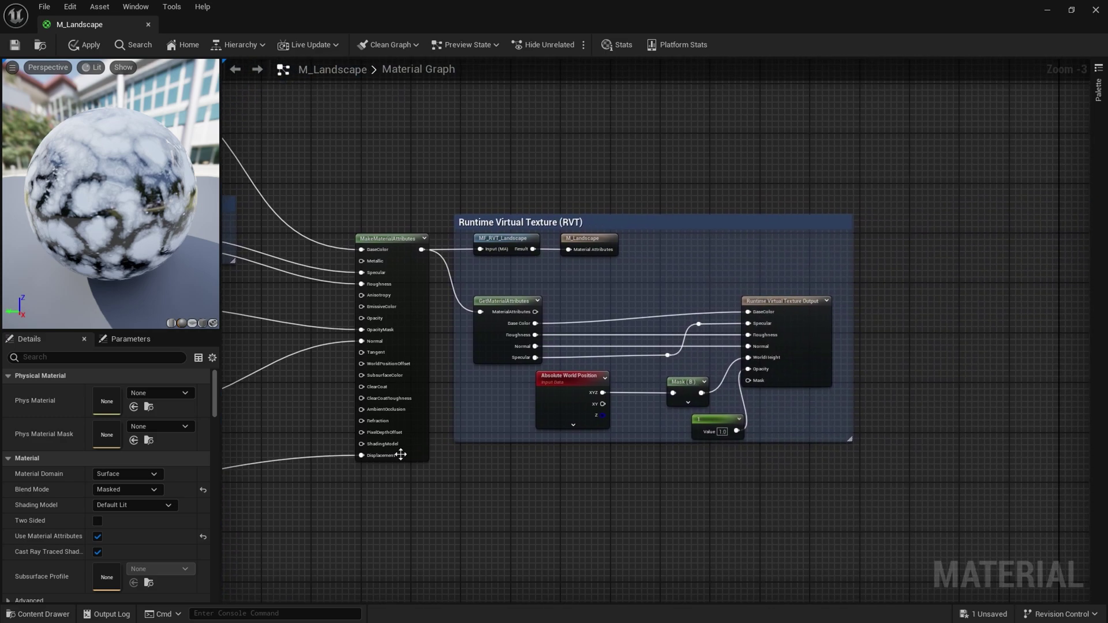
scroll(580, 268, up, 3)
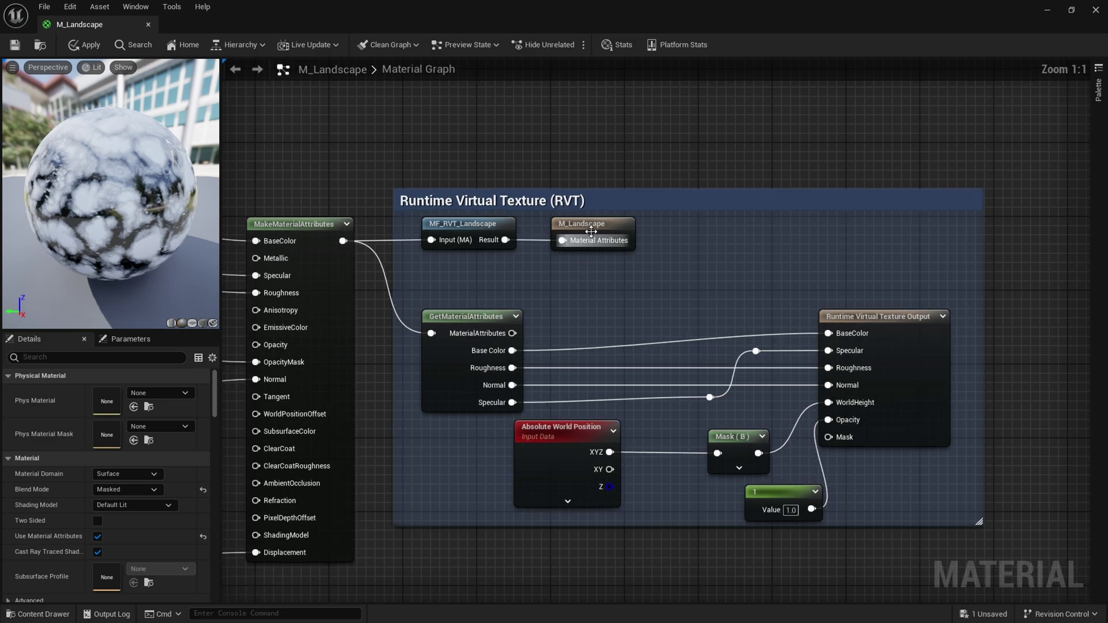
click(585, 226)
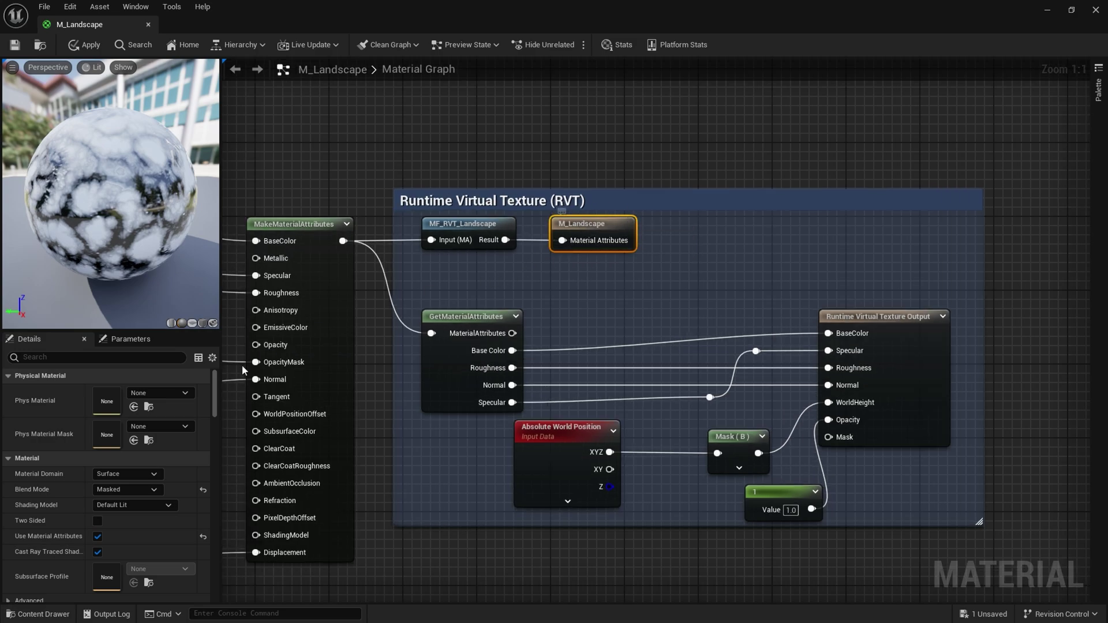
drag(214, 393, 215, 399)
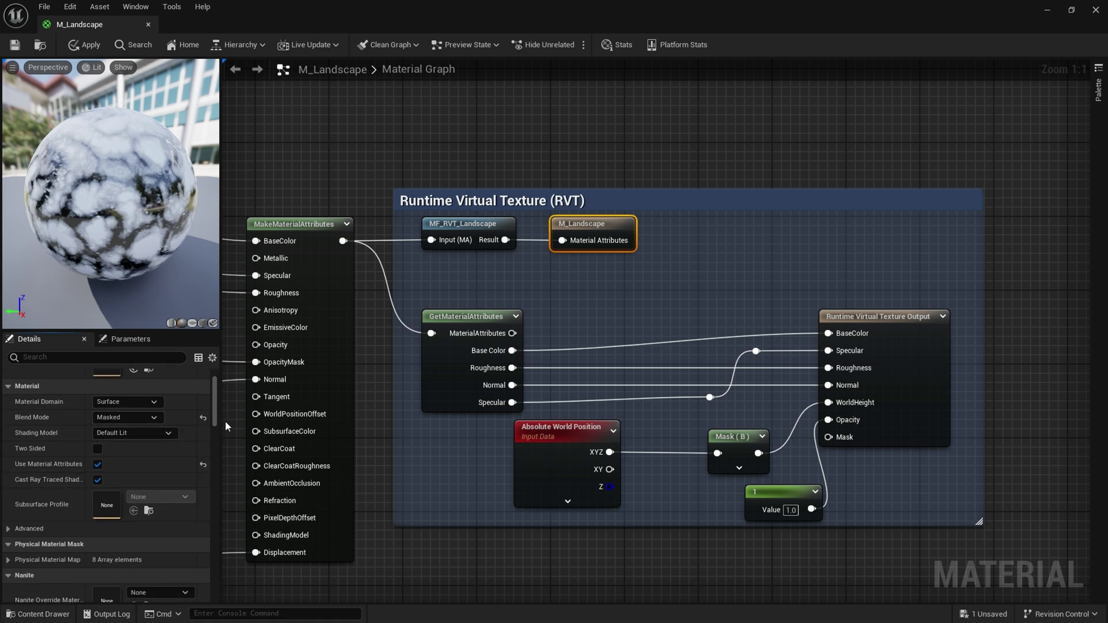
mouse_move(214, 408)
mouse_down()
mouse_move(213, 421)
mouse_move(188, 428)
mouse_up()
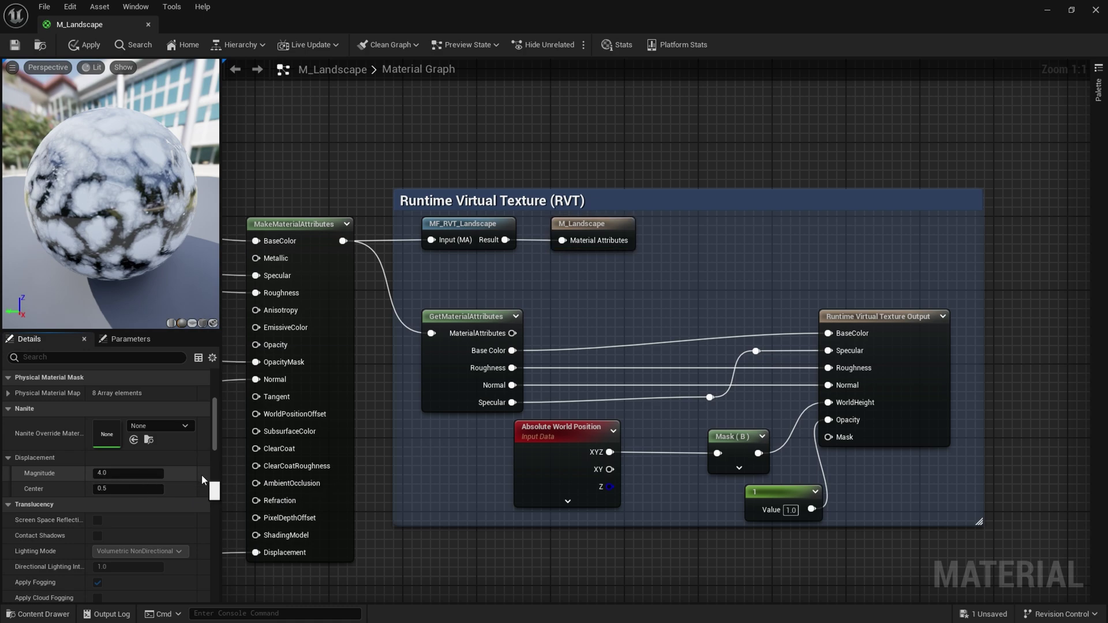
click(202, 475)
click(120, 473)
text(0.1)
key(Return)
scroll(724, 306, down, 3)
scroll(723, 306, down, 1)
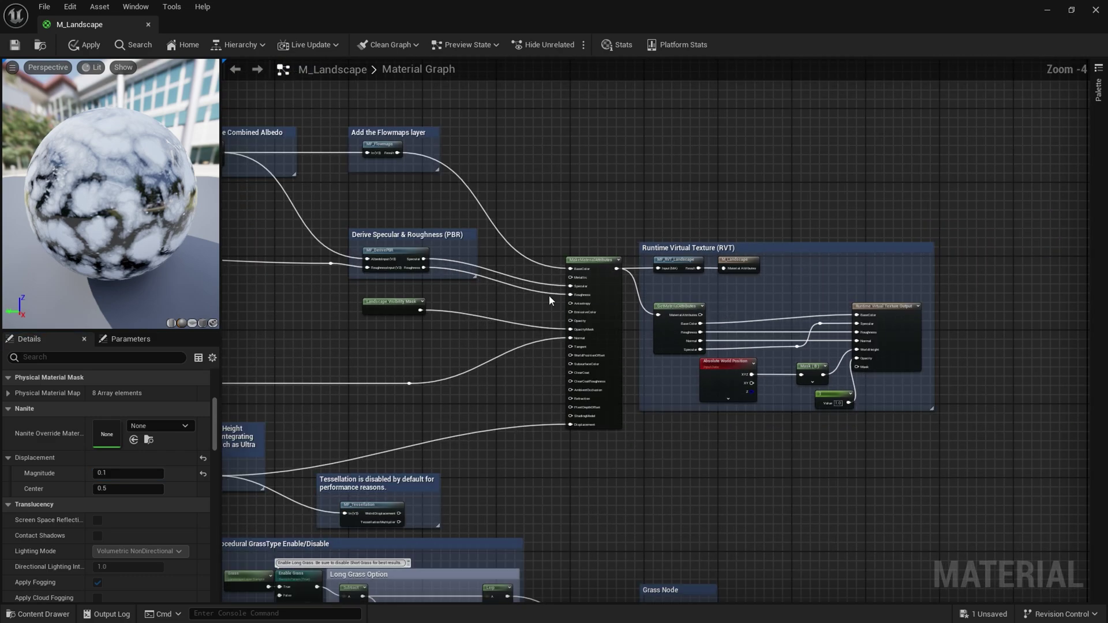
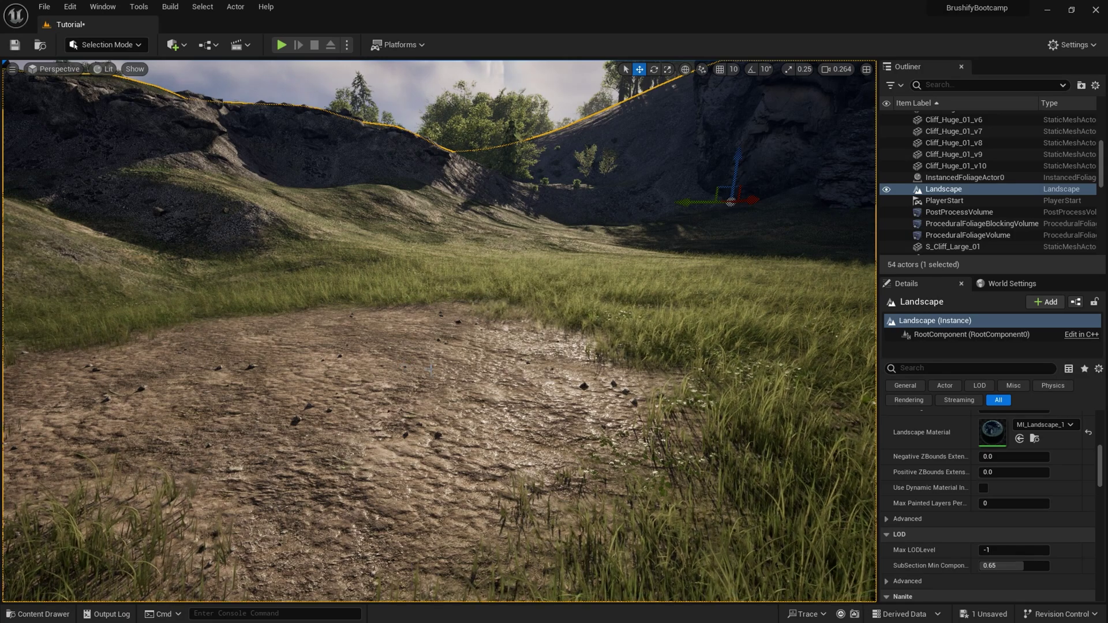
Step: Enable Nanite on the Landscape actor and build its Nanite data
scroll(1104, 431, up, 5)
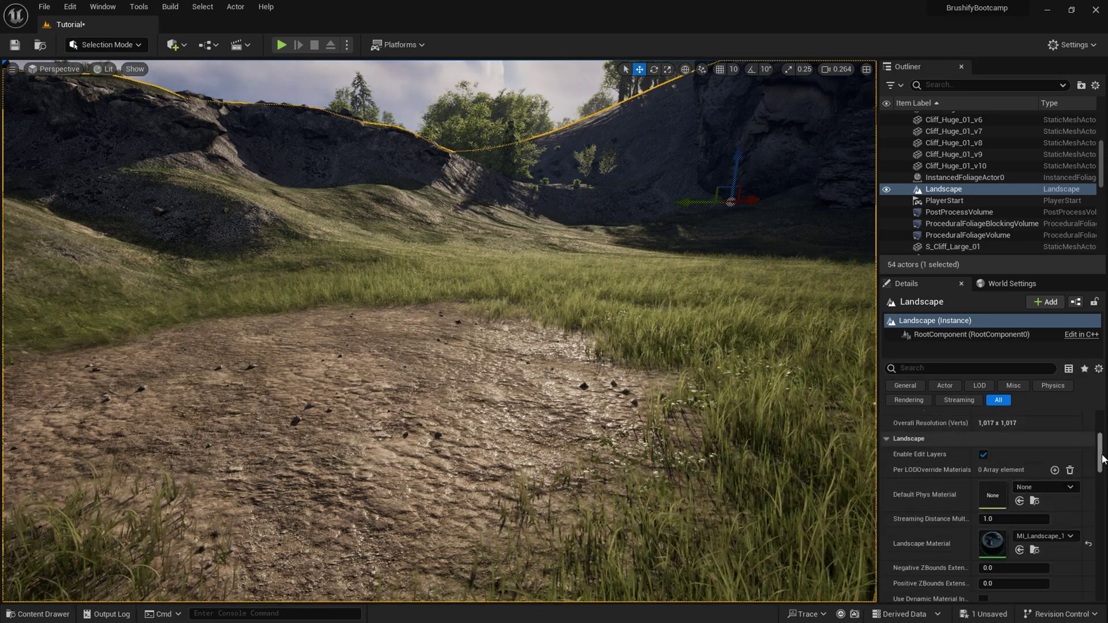
scroll(1103, 432, down, 6)
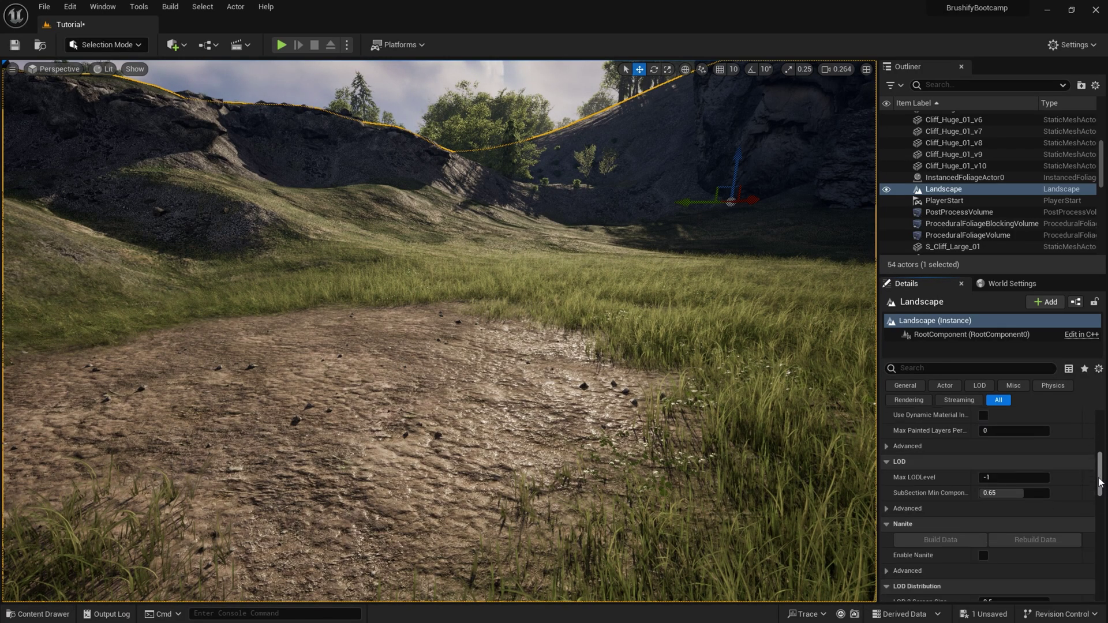
scroll(1099, 487, down, 2)
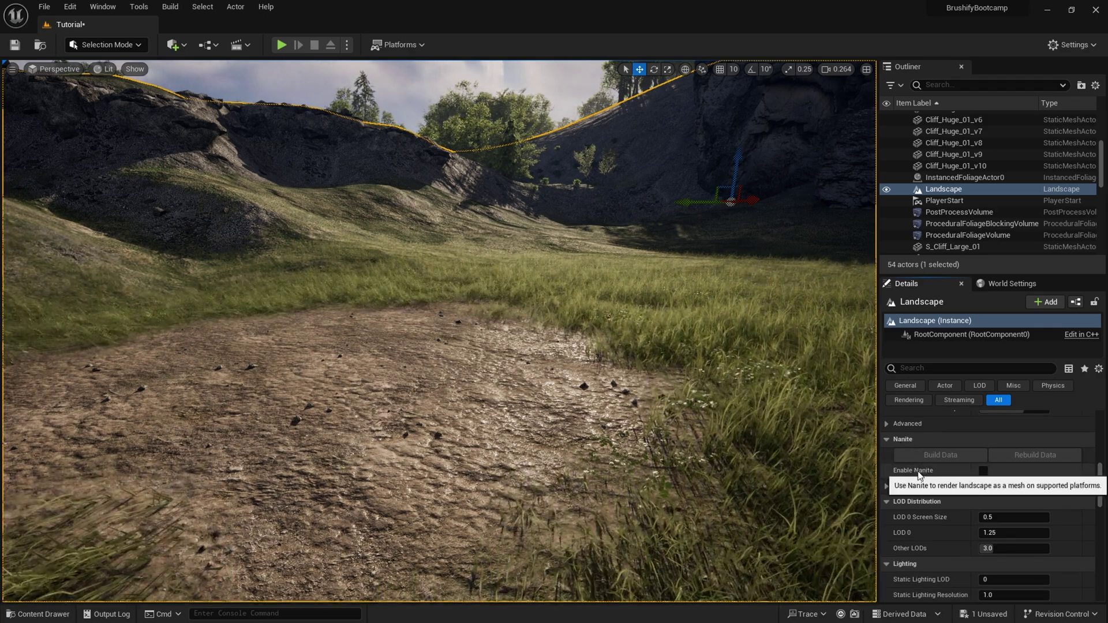
click(983, 471)
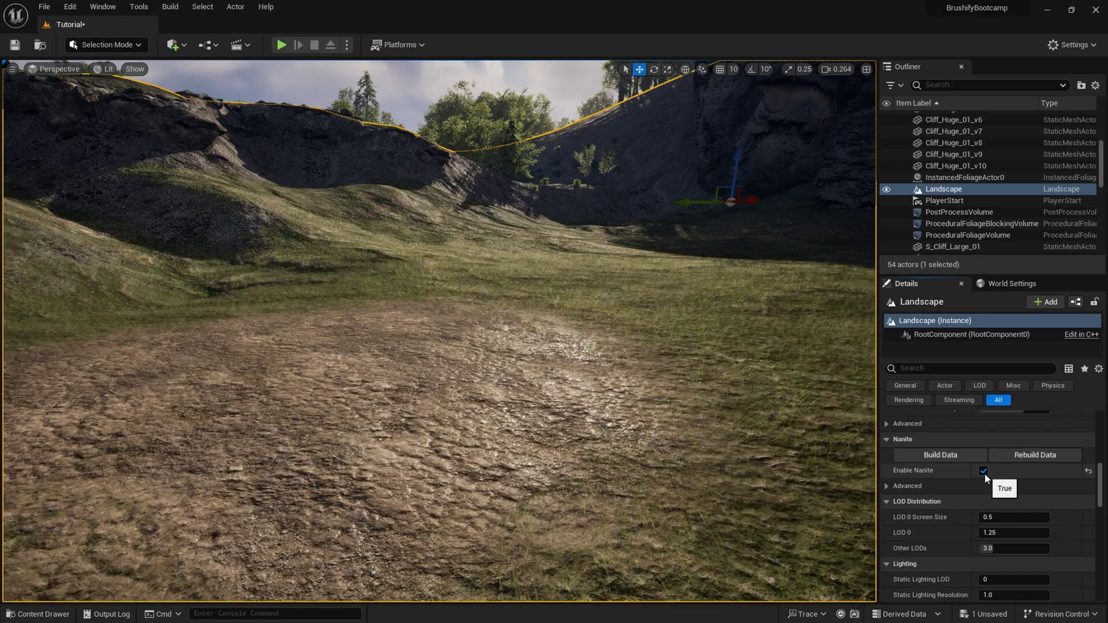
click(954, 459)
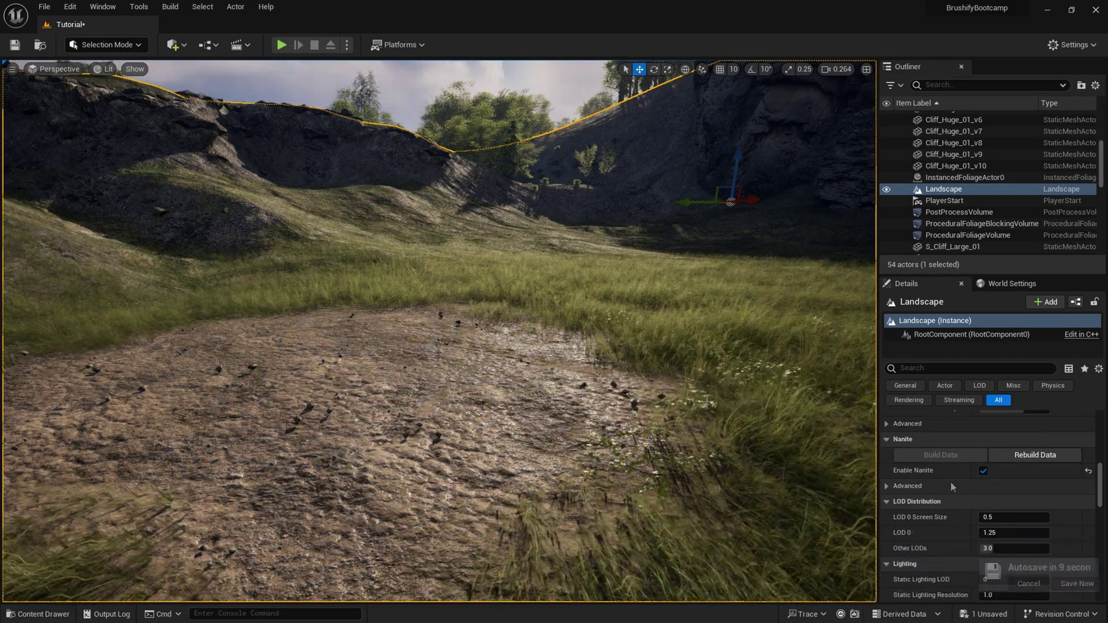
Step: Inspect the displaced mud patch in the level from close up and from farther away
key(w)
right_drag(439, 330, 503, 309)
key(a)
scroll(485, 315, down, 1)
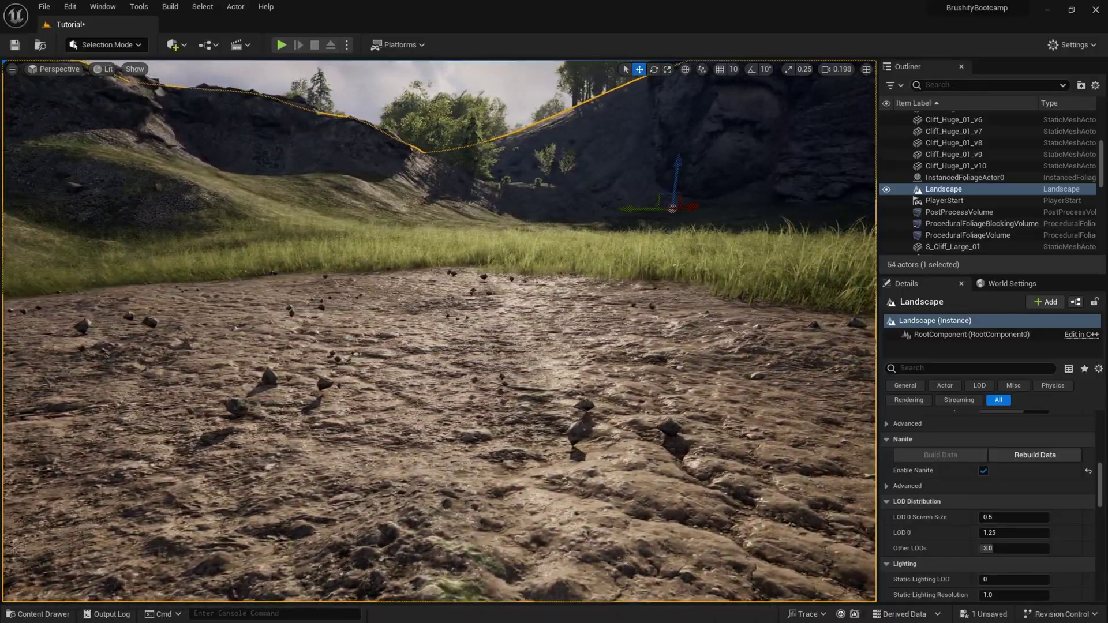
right_drag(439, 330, 416, 363)
key(d)
scroll(434, 364, down, 3)
right_drag(808, 483, 756, 472)
scroll(738, 465, up, 4)
key(s)
right_drag(184, 254, 185, 202)
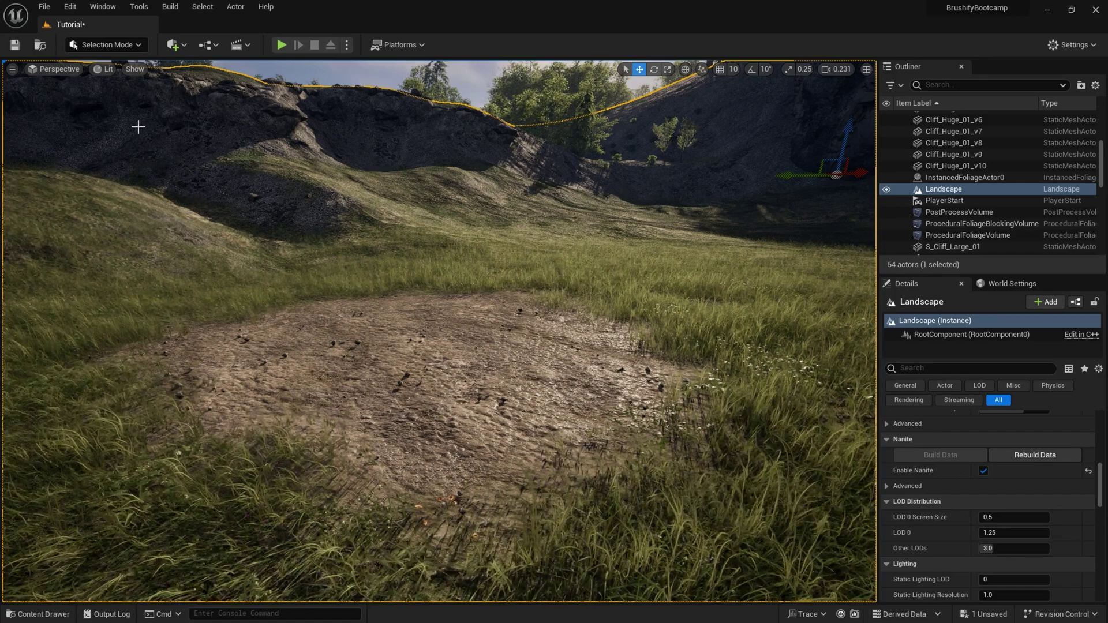
Step: Switch the viewport to the Nanite Visualization Overview mode
click(104, 70)
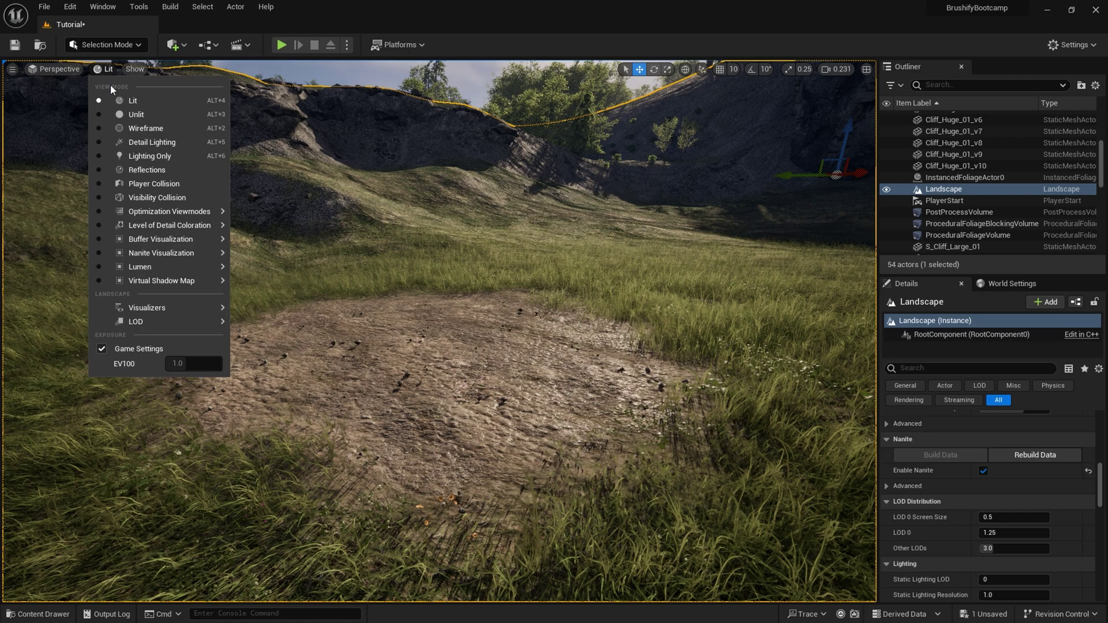
mouse_move(152, 254)
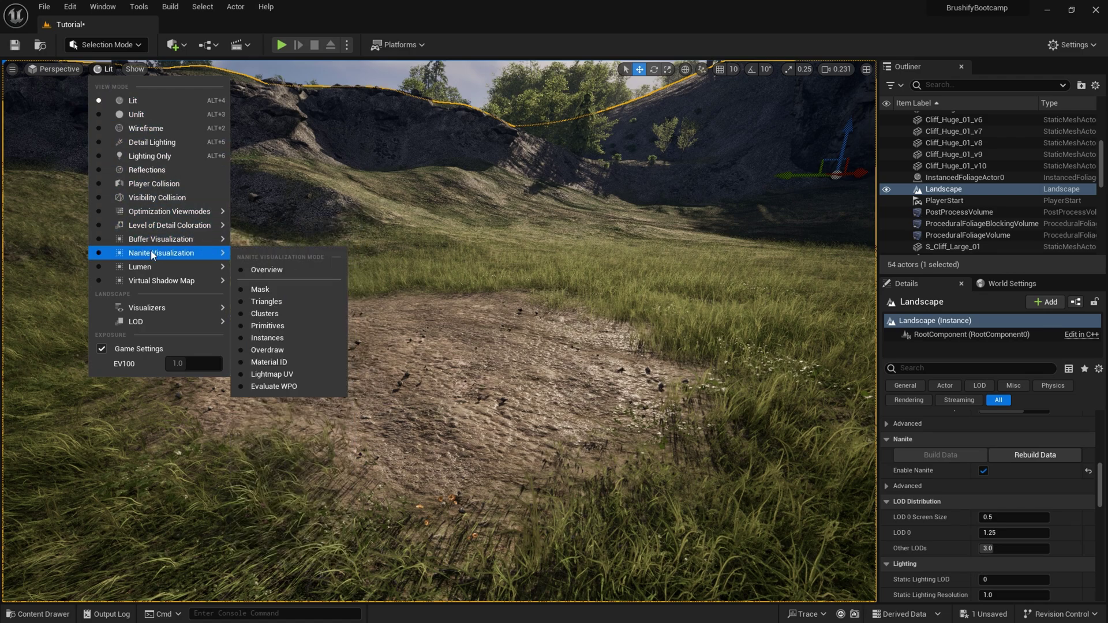
click(267, 270)
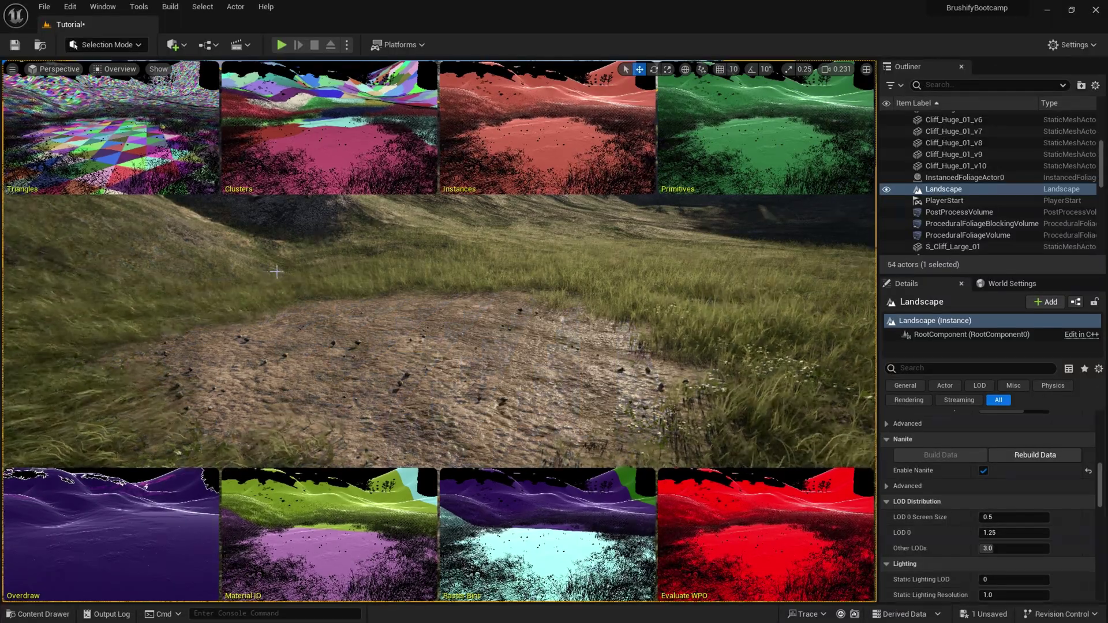
Step: Examine the Nanite triangles and clusters of the landscape around the mud patch from different distances
key(w)
right_drag(439, 332, 448, 387)
scroll(439, 331, up, 3)
key(s)
scroll(439, 323, up, 2)
key(w)
key(w)
key(w)
scroll(438, 378, down, 4)
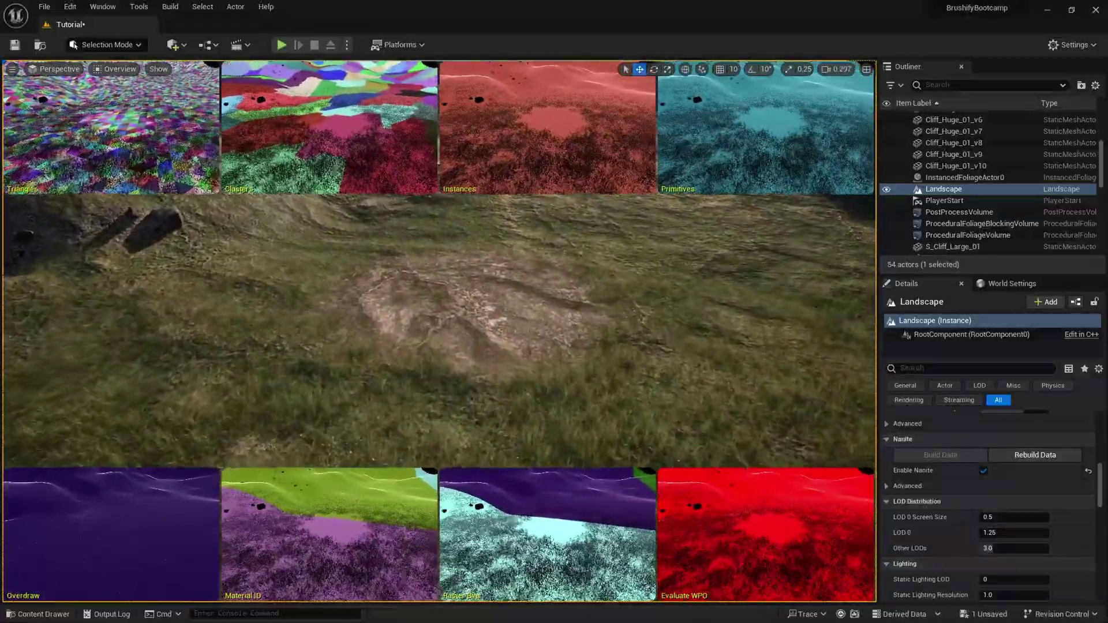
right_drag(438, 286, 438, 281)
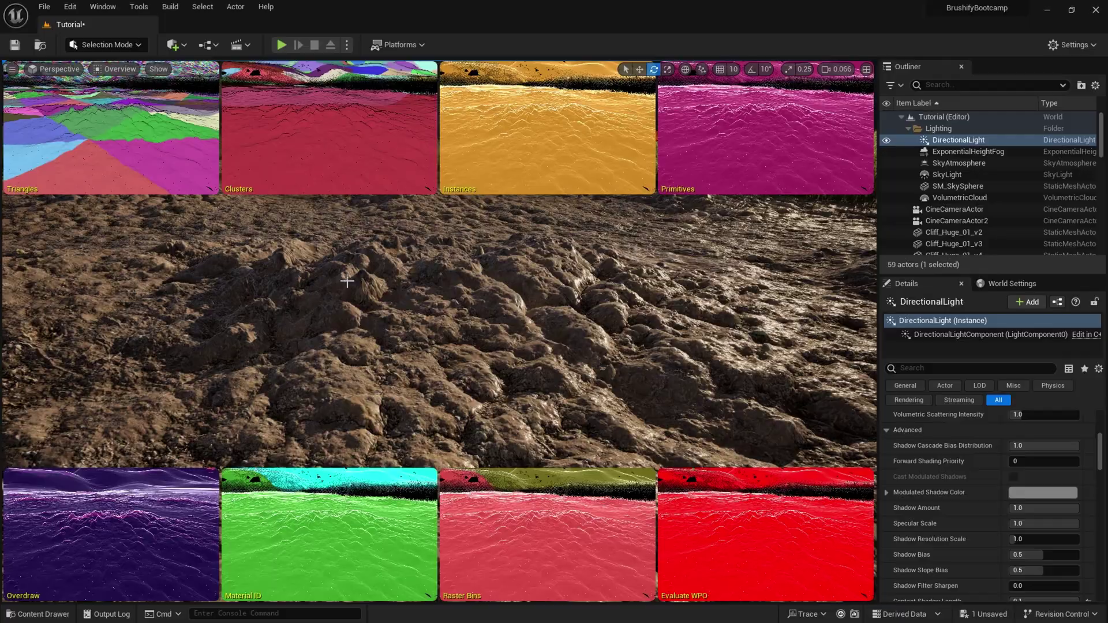
right_drag(347, 281, 370, 220)
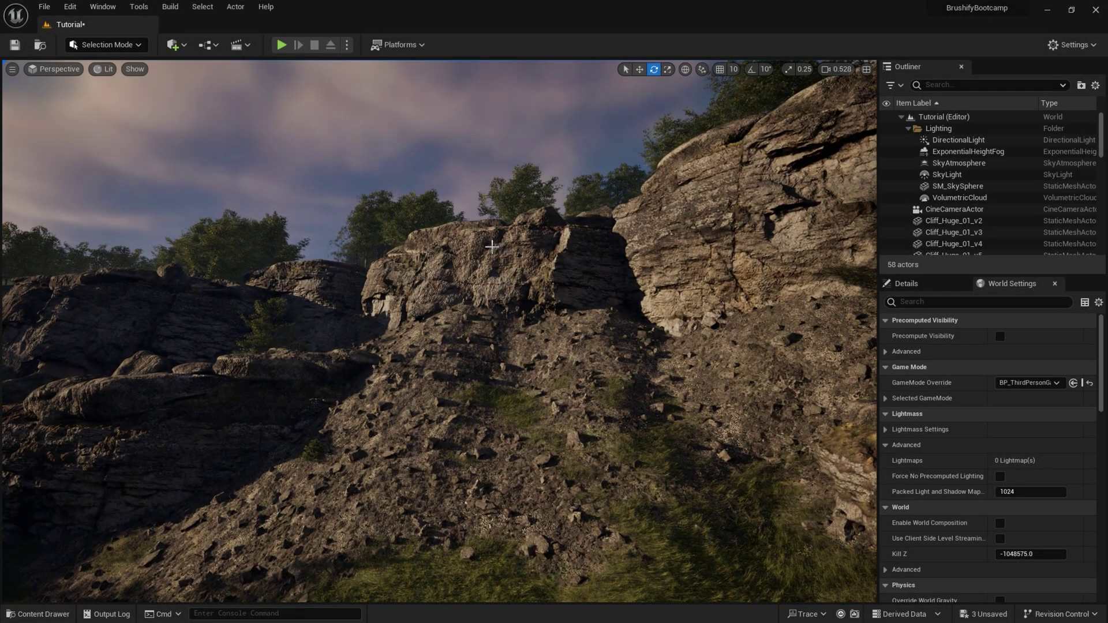
Step: Select the Cliff_Huge_01_v6 cliff in the level and open its Cliff_Huge_01_v2 static mesh in the mesh editor
click(491, 246)
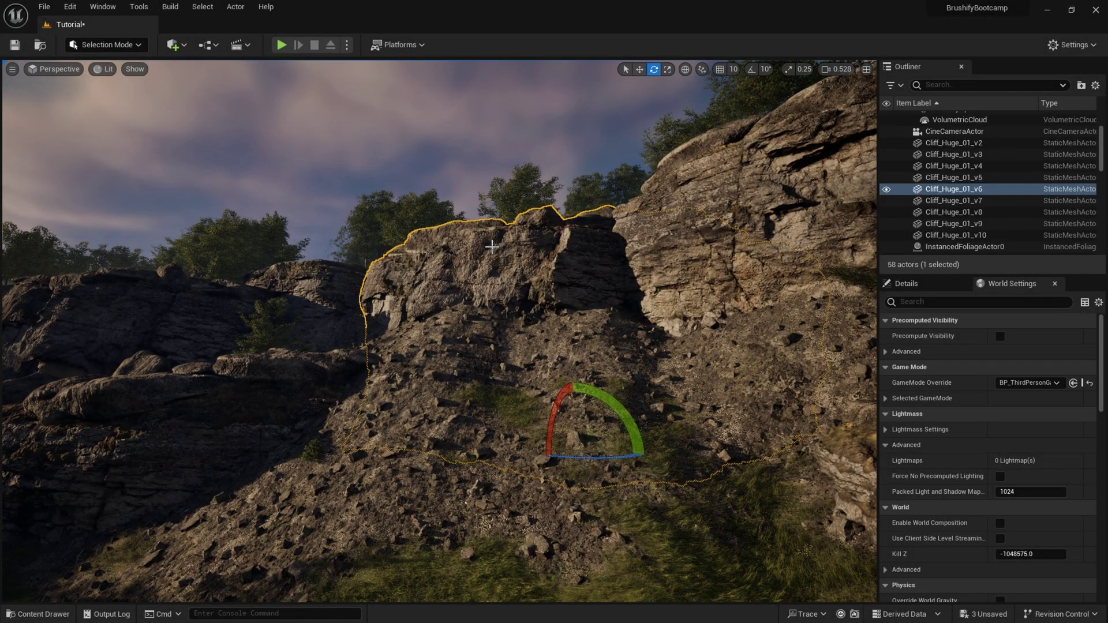
click(907, 283)
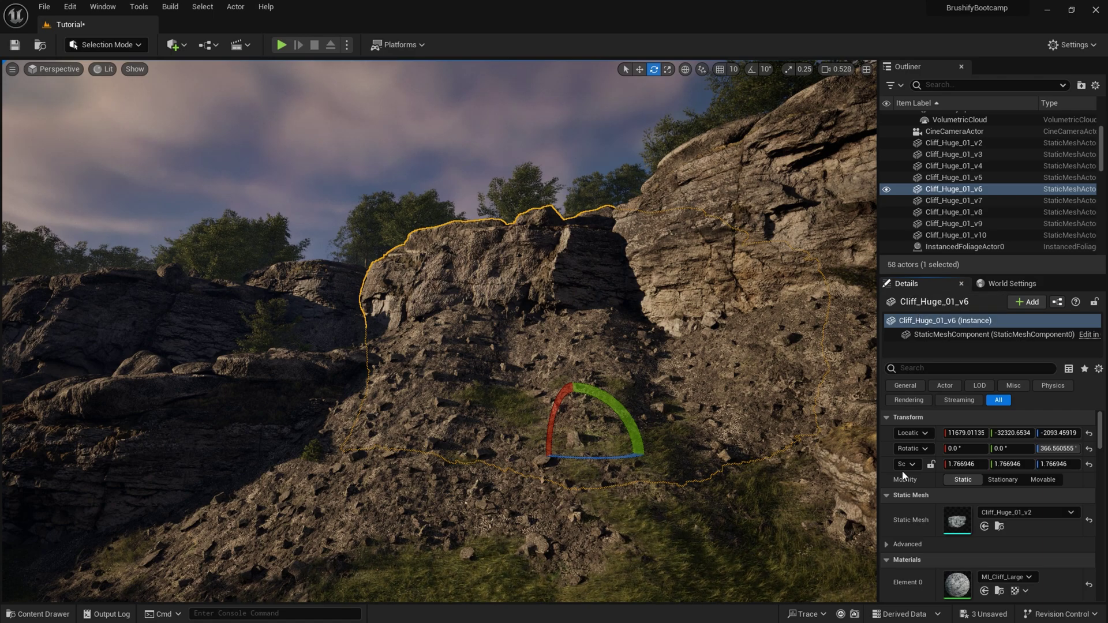
scroll(902, 471, down, 3)
click(1000, 435)
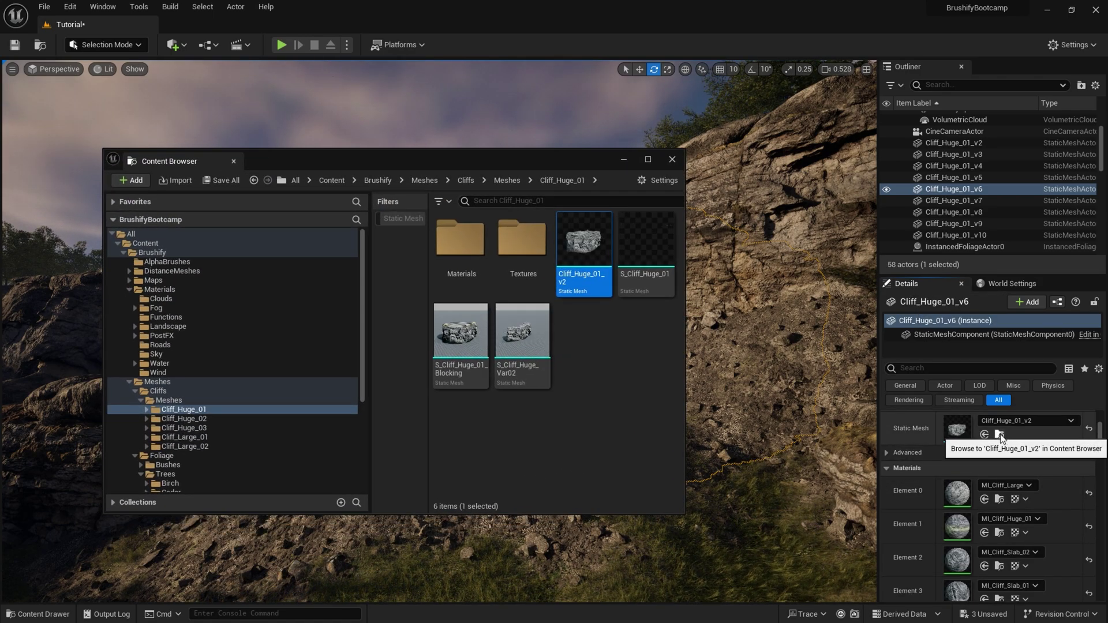
double_click(593, 282)
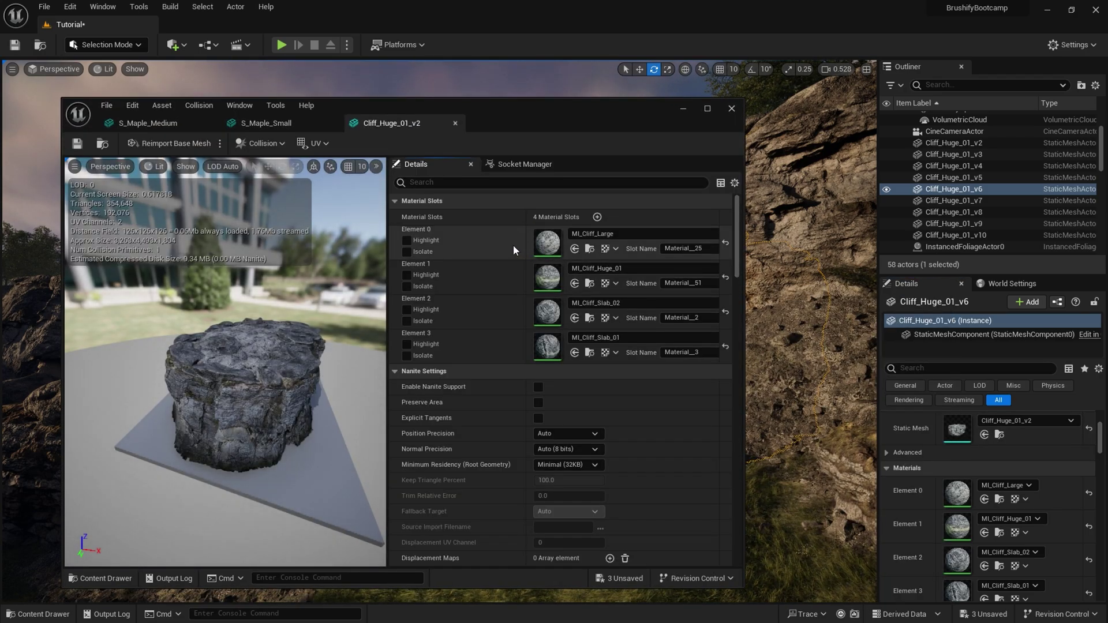
Step: Enable Nanite support on the Cliff_Huge_01_v2 static mesh, apply the change, and save the mesh
drag(494, 126, 485, 123)
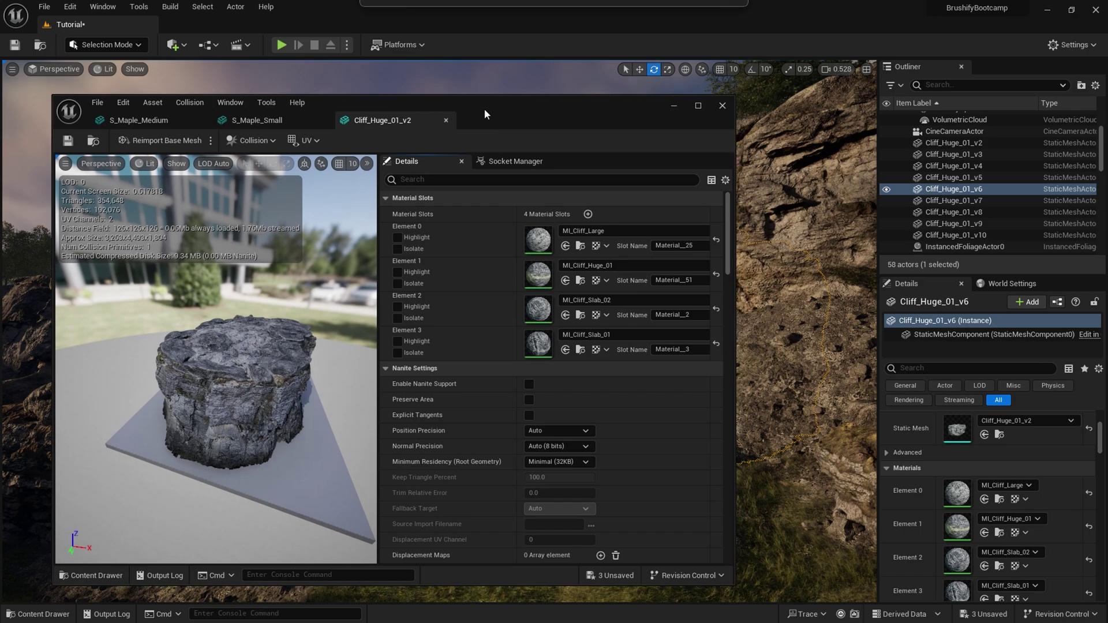
scroll(458, 331, down, 3)
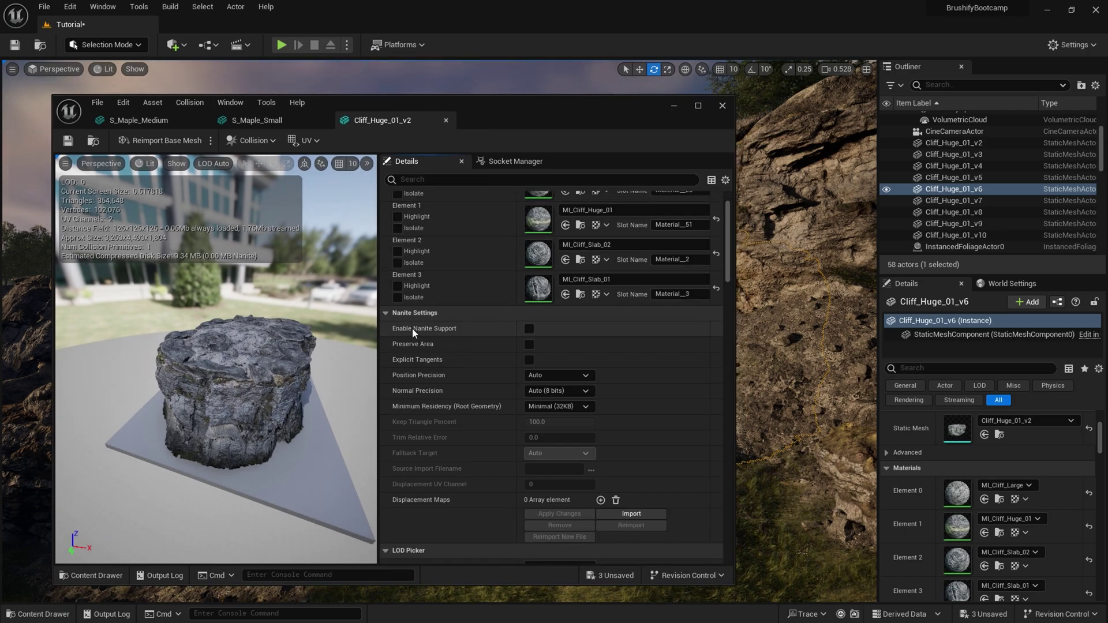
click(528, 329)
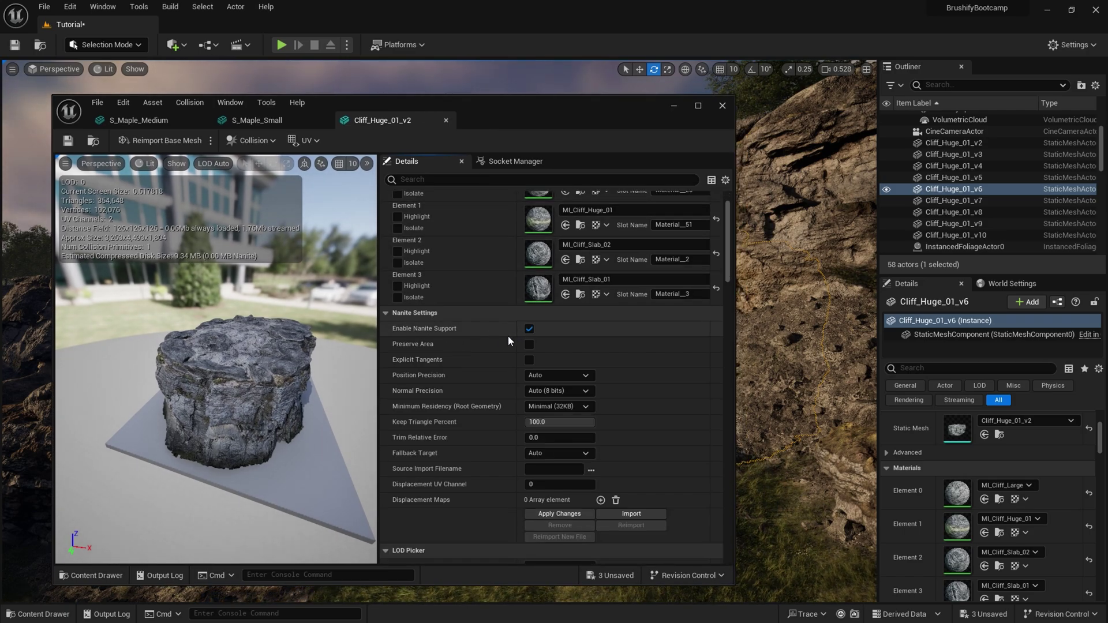
scroll(489, 338, down, 4)
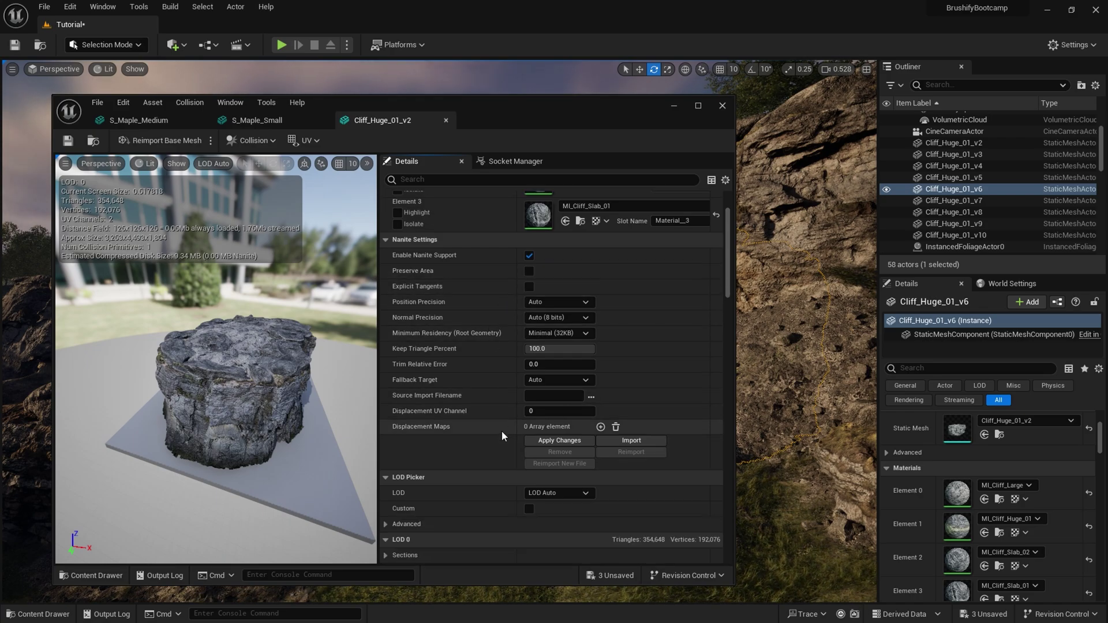
click(540, 438)
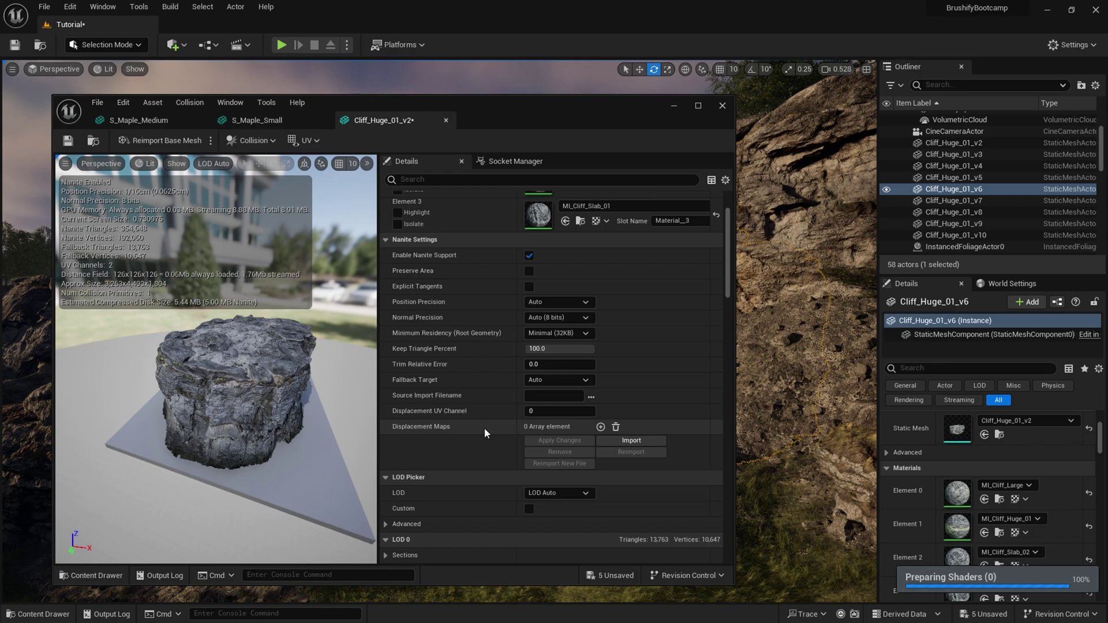
click(67, 140)
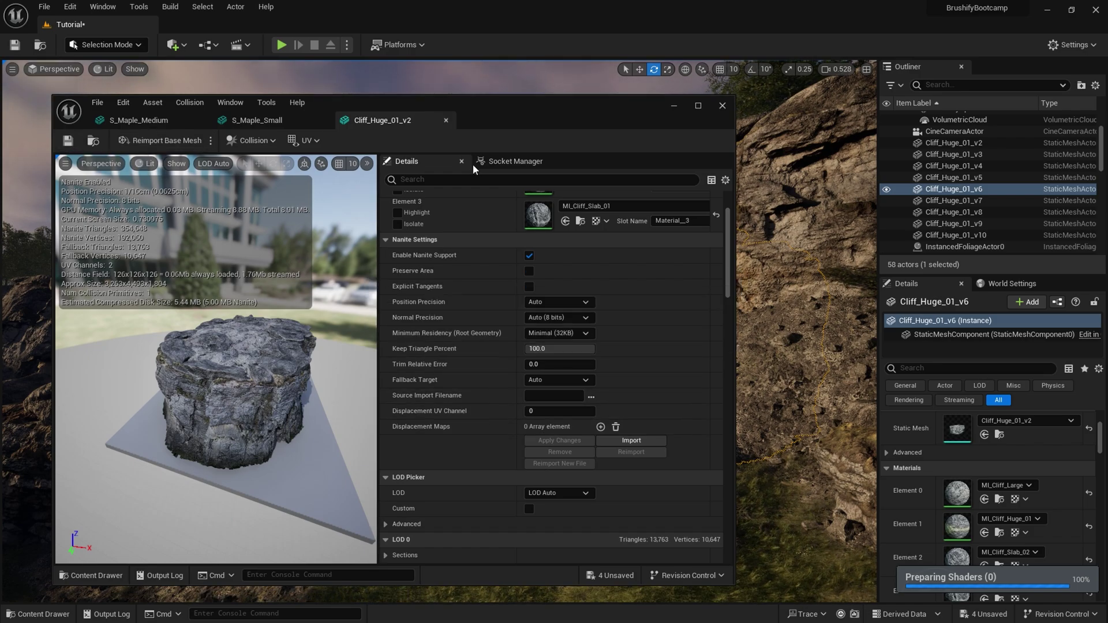
click(667, 105)
click(628, 162)
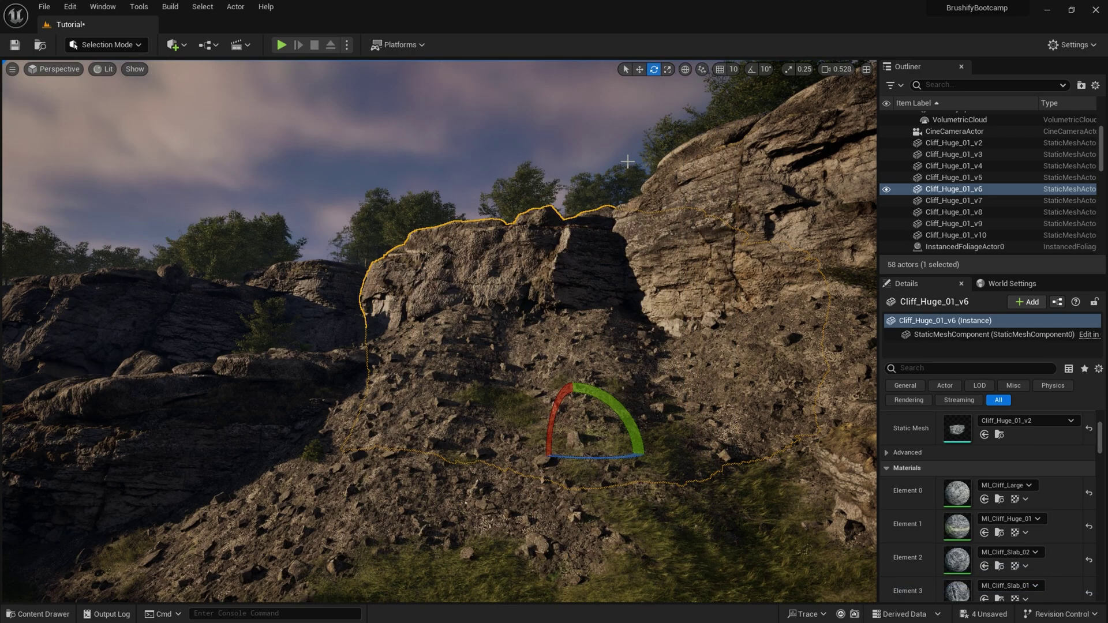
Step: Examine the cliffs in the level with the viewport's Nanite Visualization Overview mode
right_drag(490, 189, 522, 189)
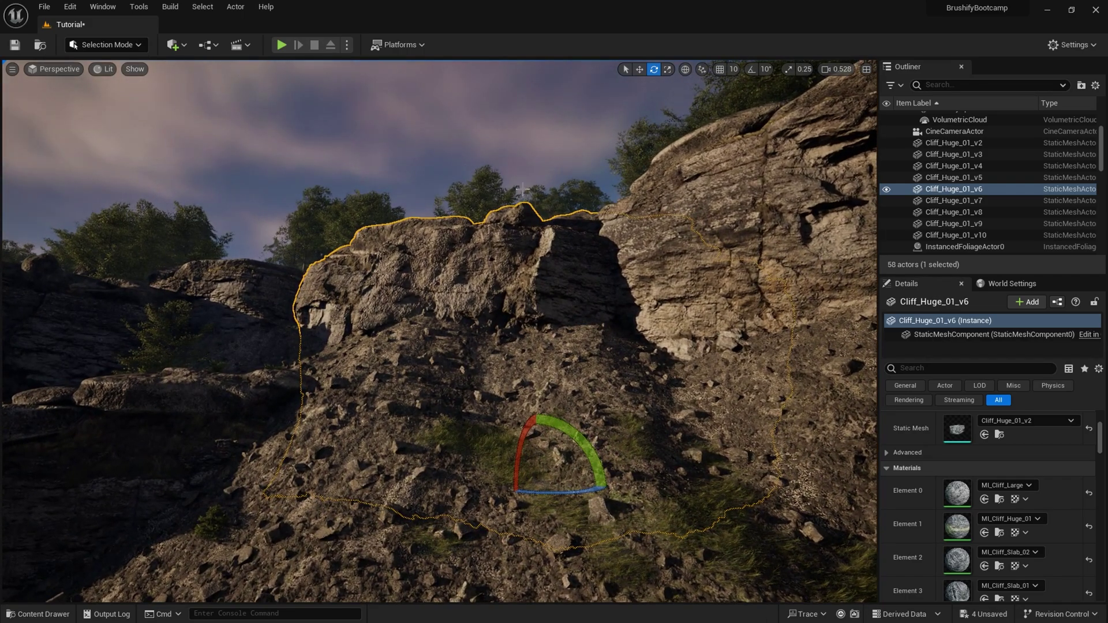
click(108, 69)
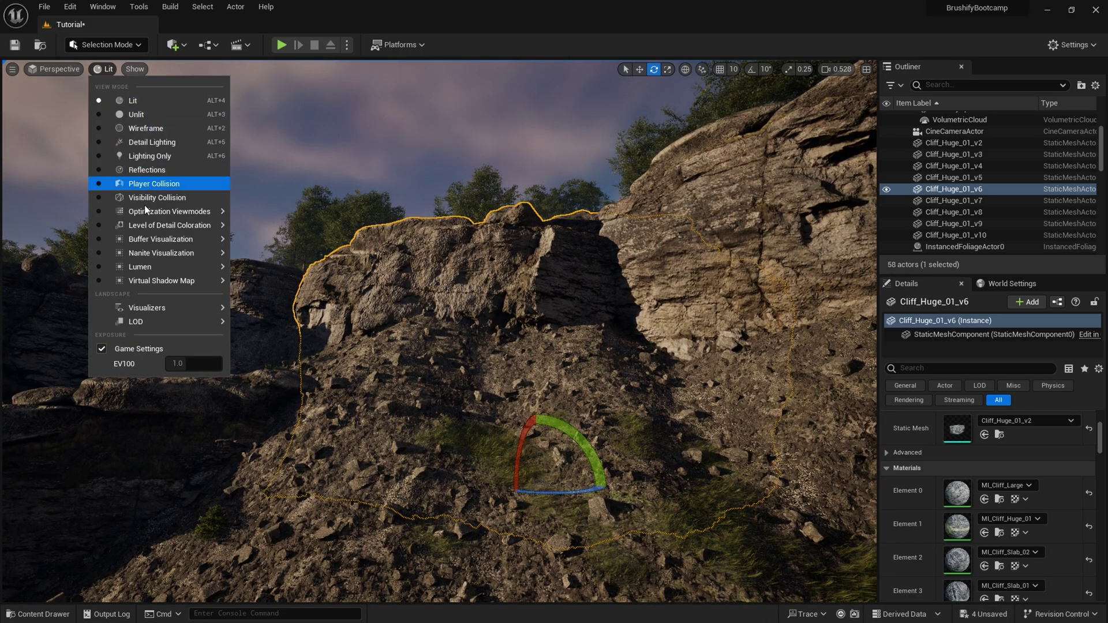
mouse_move(153, 254)
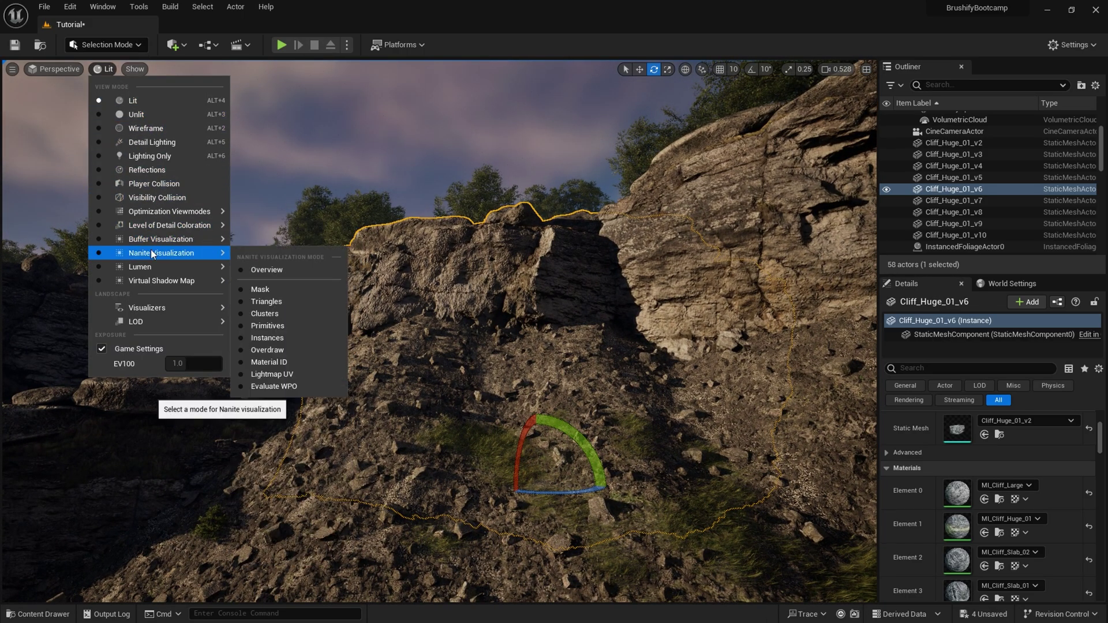
click(261, 270)
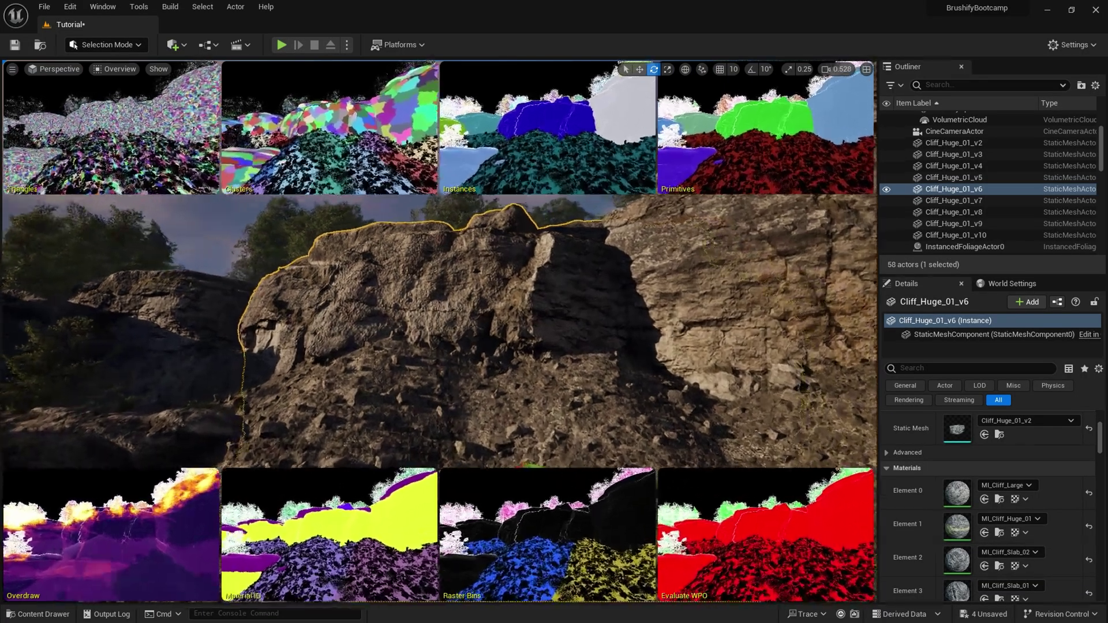
key(w)
key(Escape)
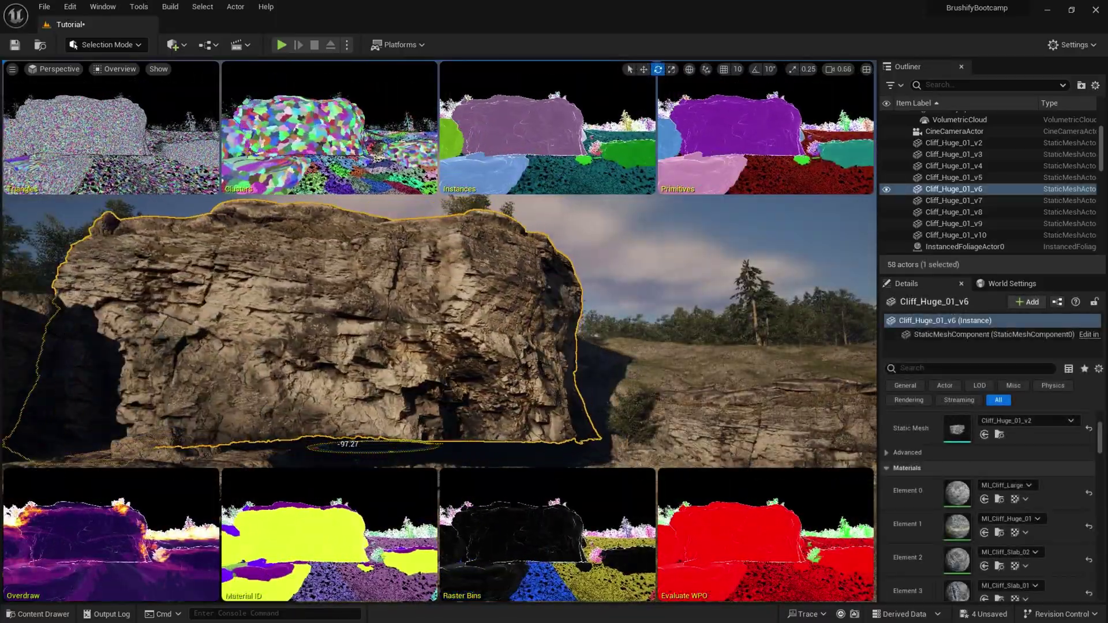
key(w)
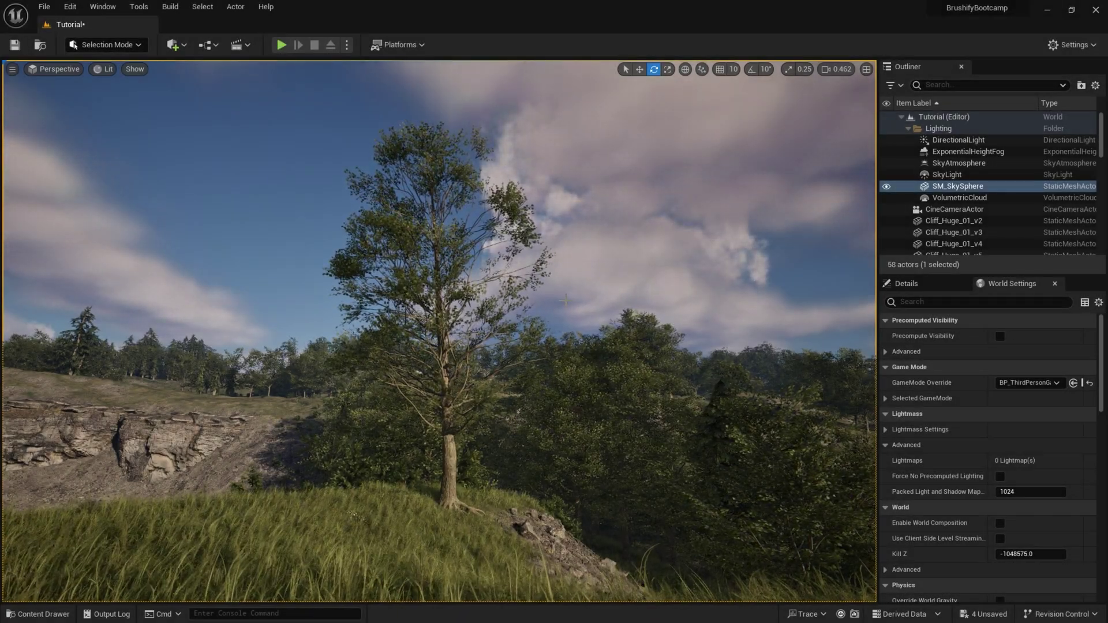
Step: Open a Content Browser window over the level viewport
click(102, 6)
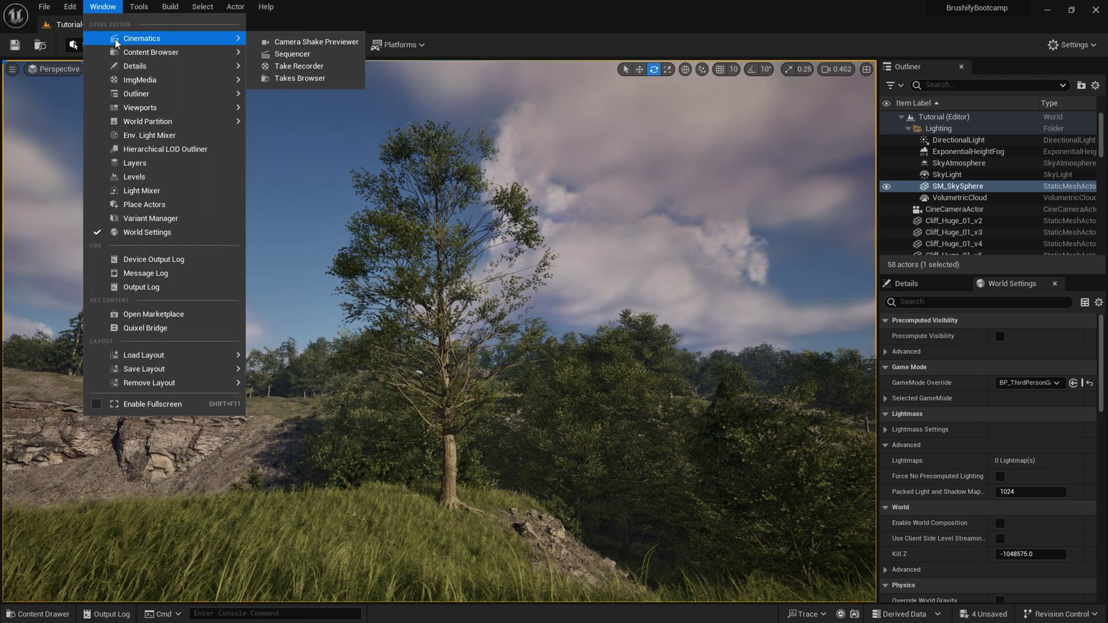
mouse_move(184, 52)
click(280, 60)
drag(346, 199, 390, 189)
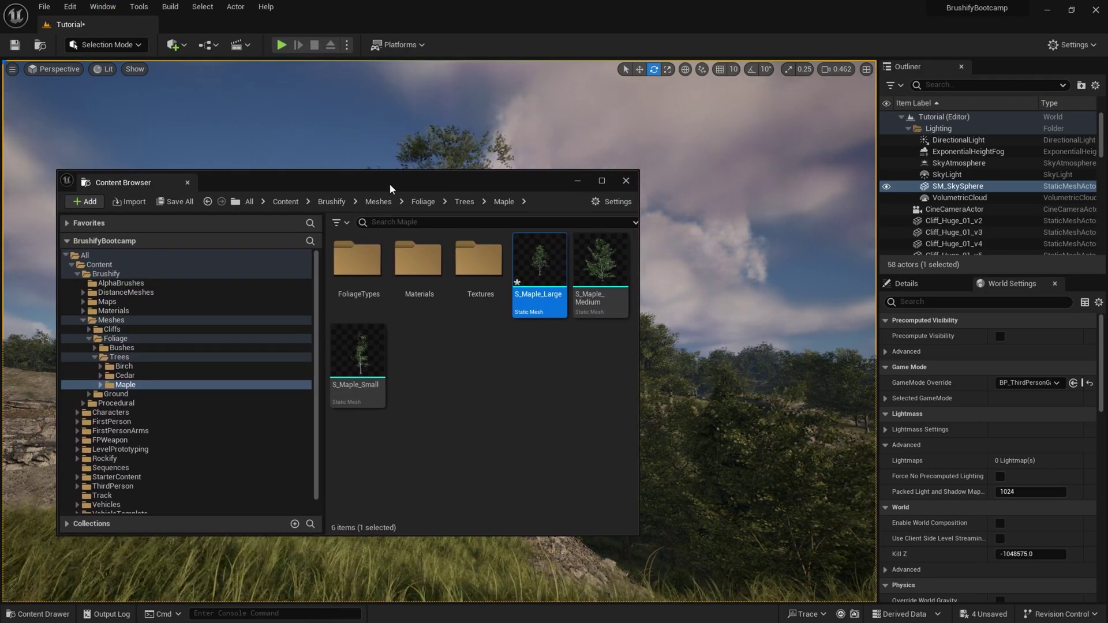
Step: Open the MF_TrunkSway material function from the Brushify/Materials/Wind folder
click(99, 265)
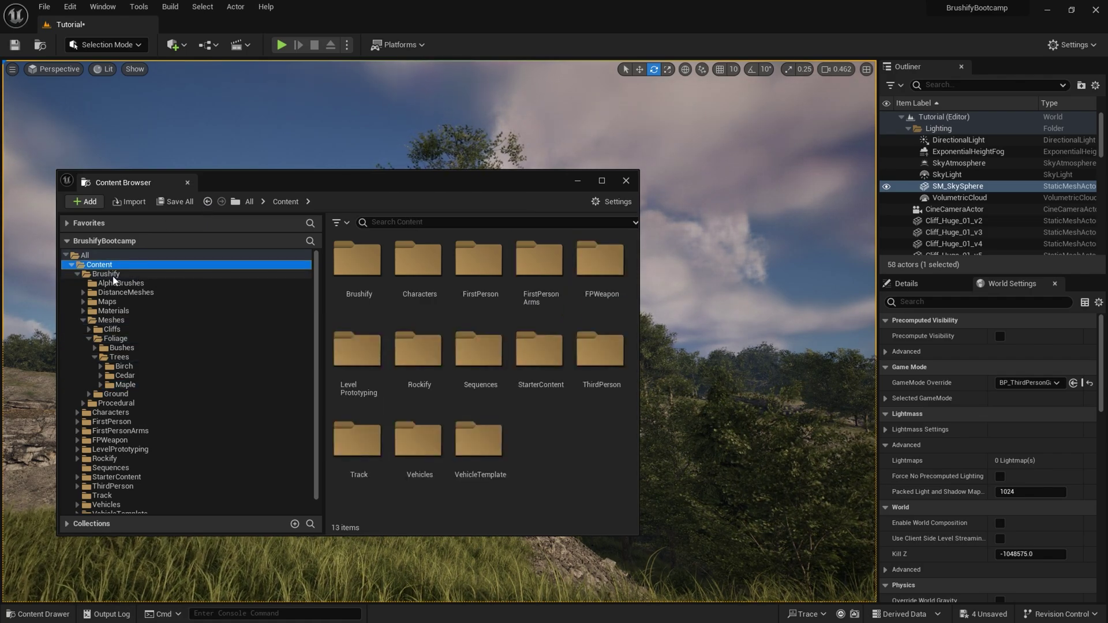
click(113, 275)
double_click(539, 271)
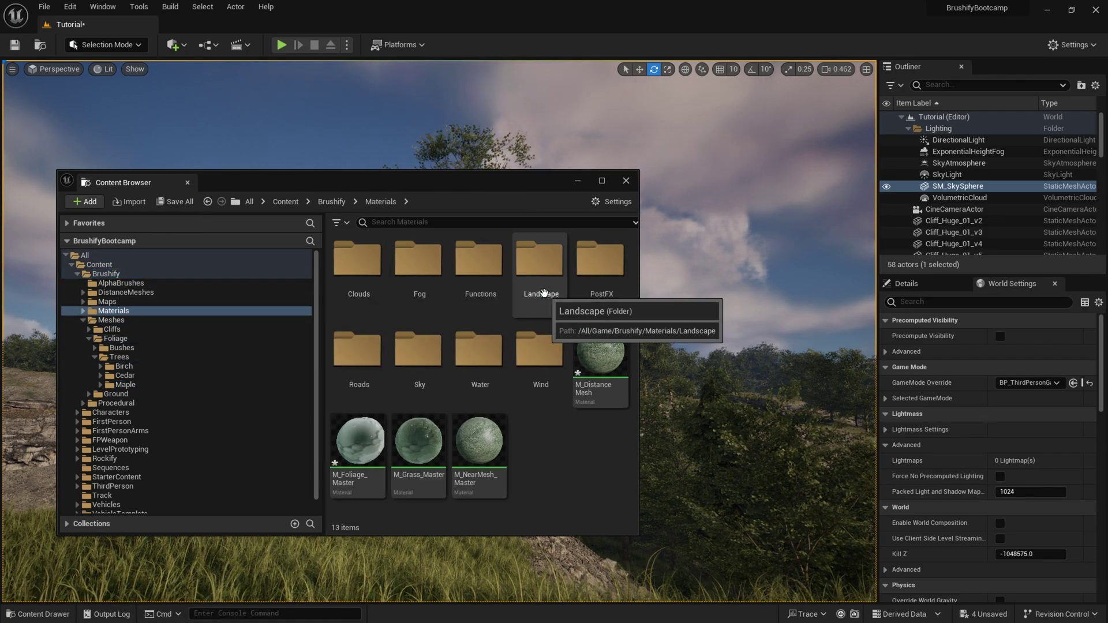
double_click(540, 359)
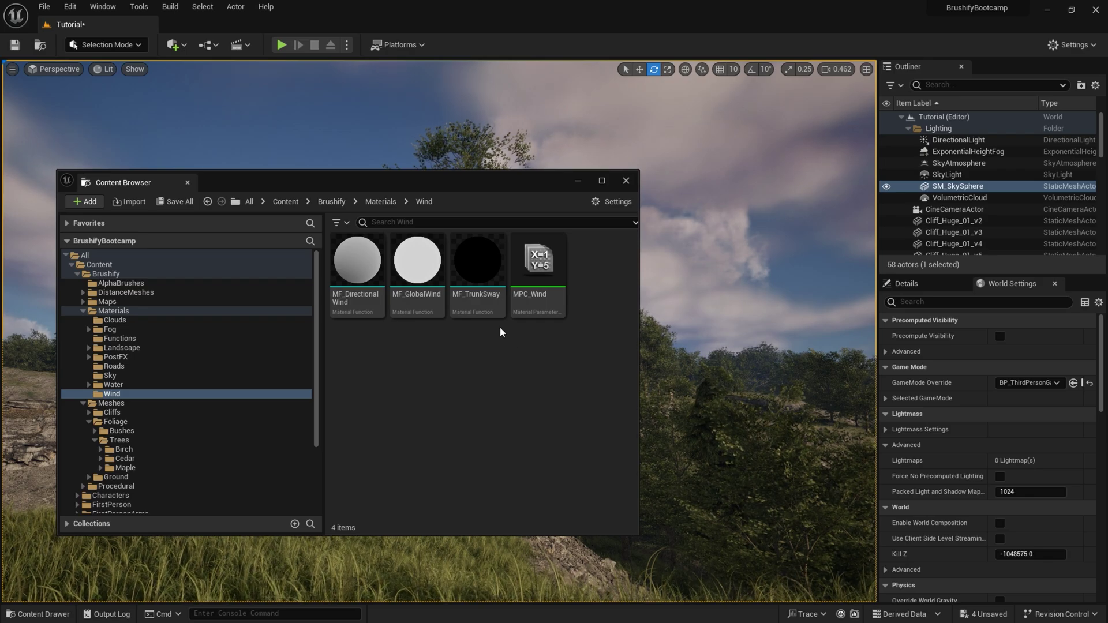
mouse_move(480, 299)
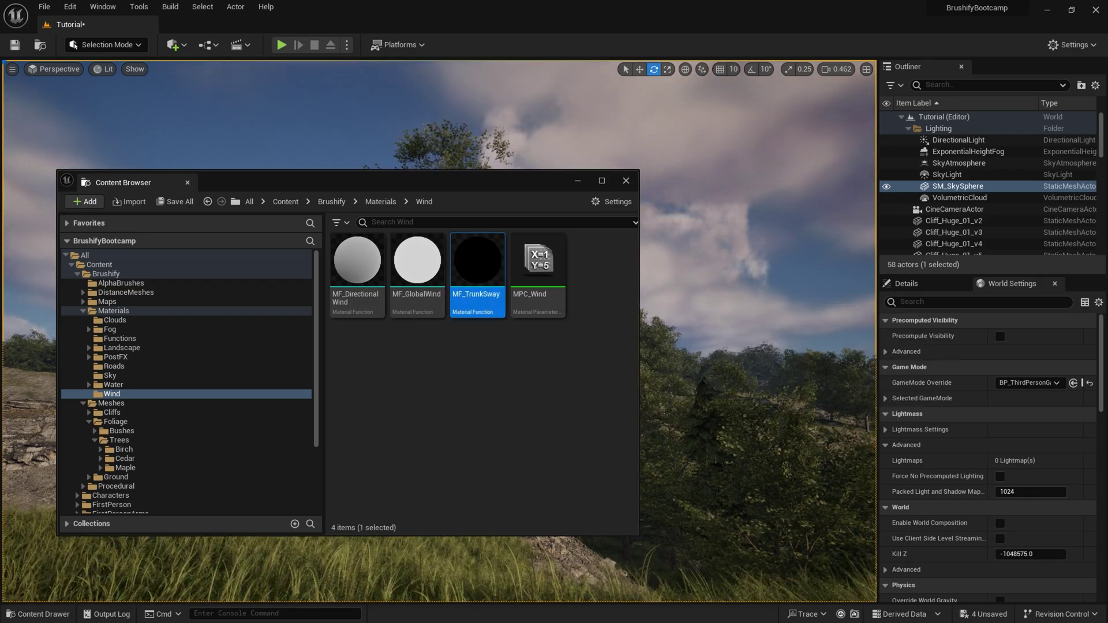
drag(0, 113, 574, 122)
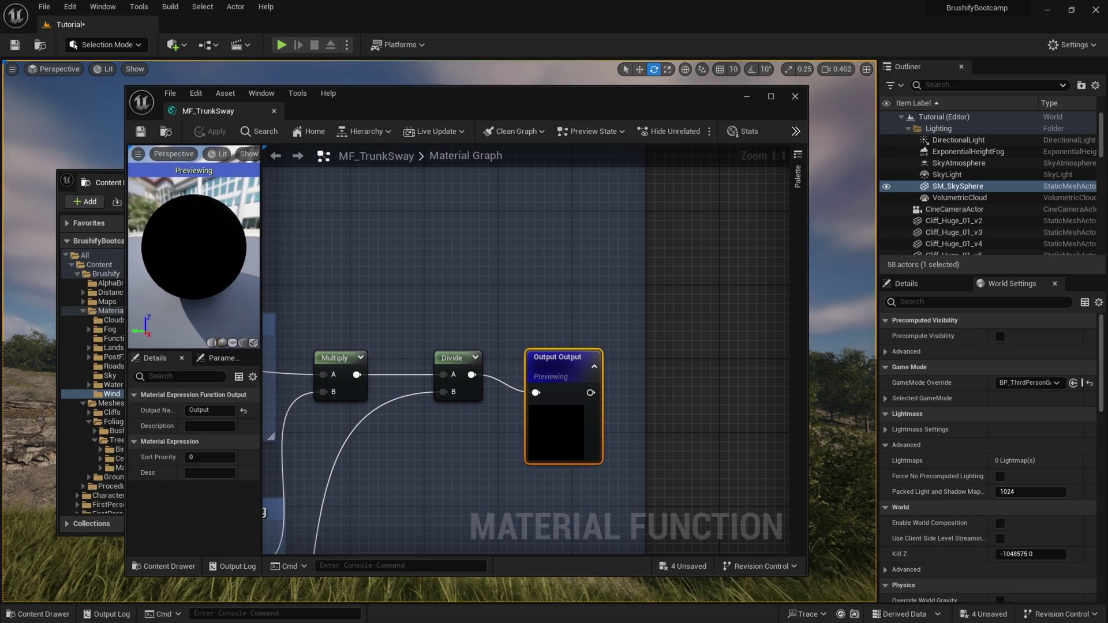
Step: Set the source of the TransformPosition node in the Objects Pivot Point group to Instance & Particle Space
scroll(587, 261, down, 4)
right_drag(538, 261, 622, 292)
scroll(646, 286, down, 1)
scroll(548, 297, up, 4)
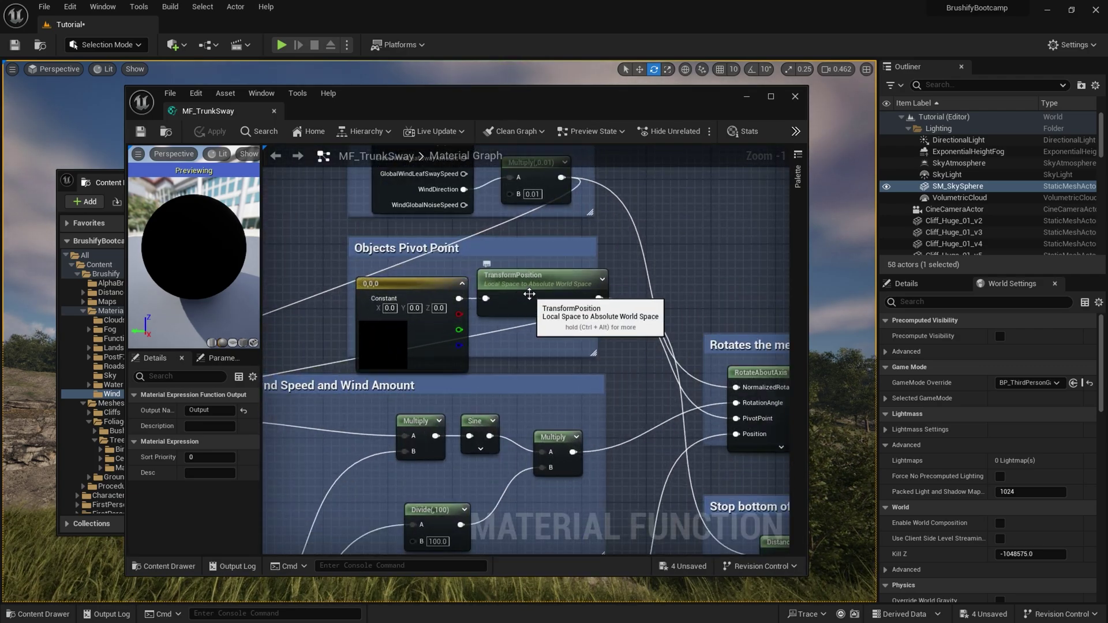
click(528, 296)
right_drag(554, 340, 536, 363)
scroll(536, 364, up, 1)
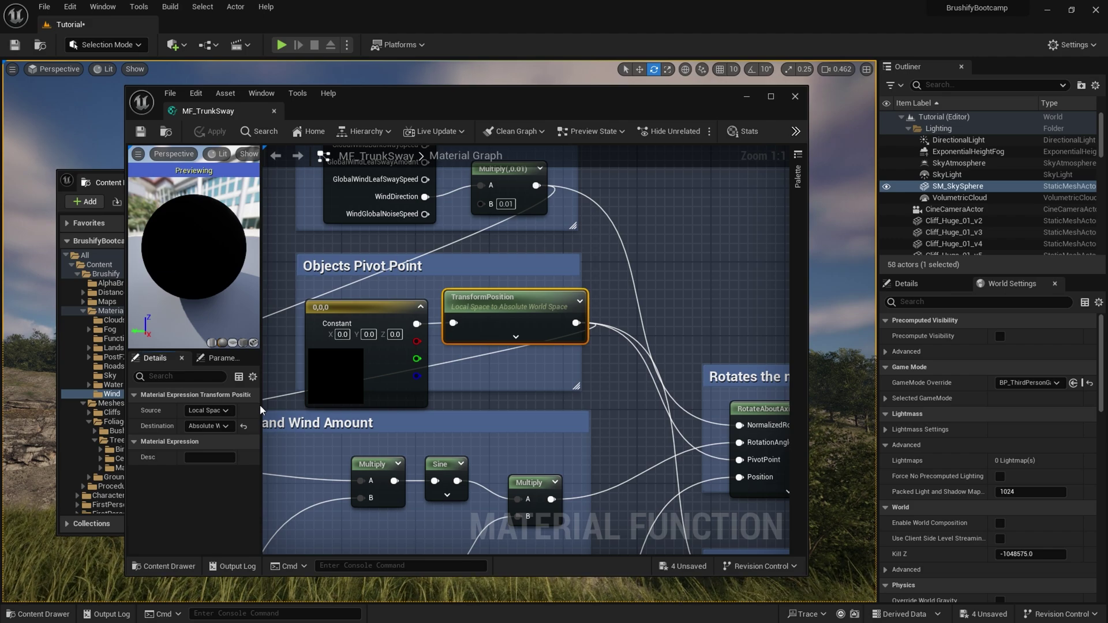
drag(261, 406, 349, 407)
click(277, 410)
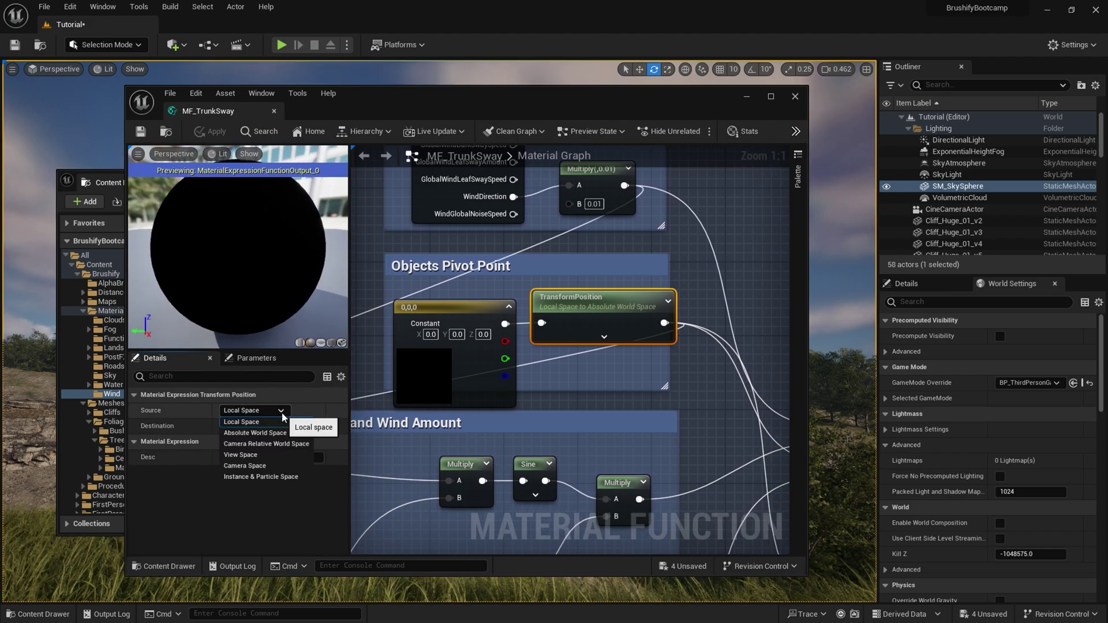
click(266, 477)
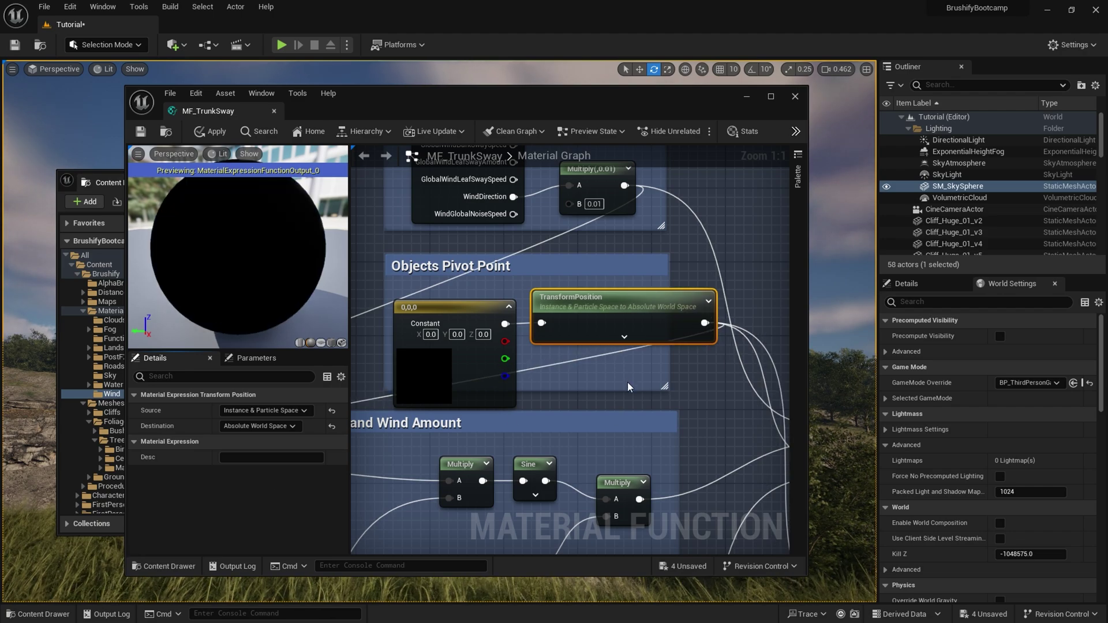
Step: Save the MF_TrunkSway material function and close its editor
right_drag(629, 376, 573, 374)
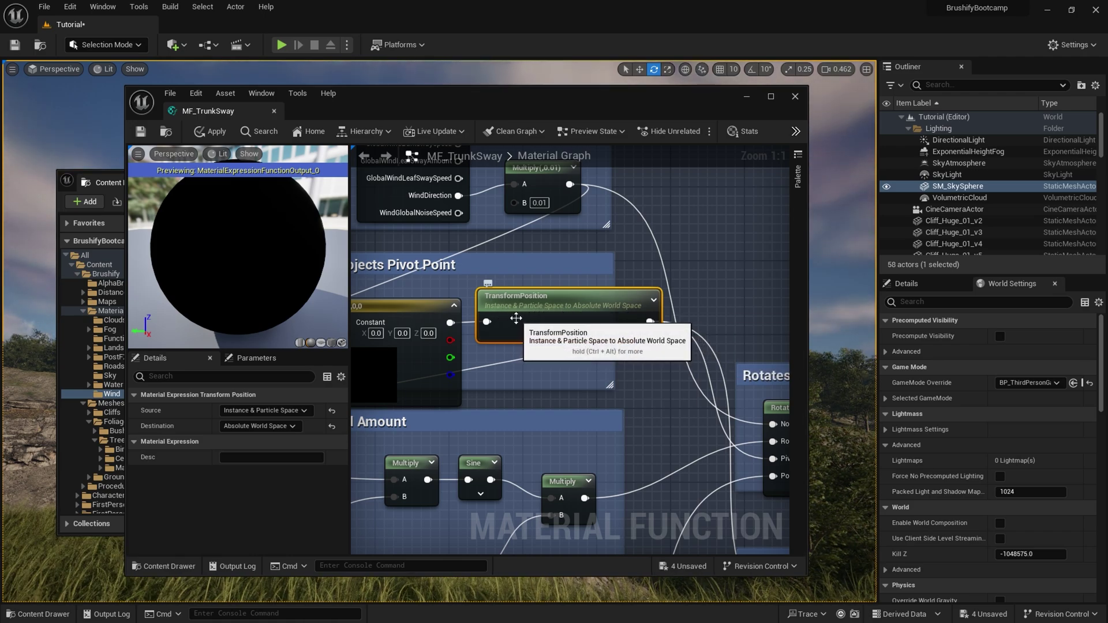
right_drag(512, 319, 522, 327)
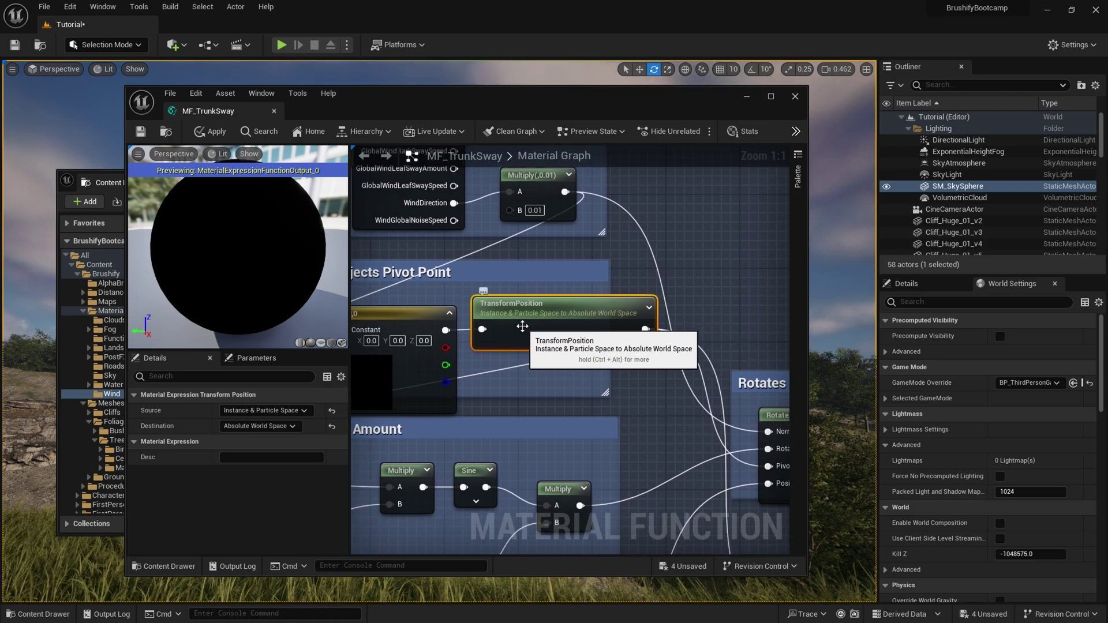
click(142, 133)
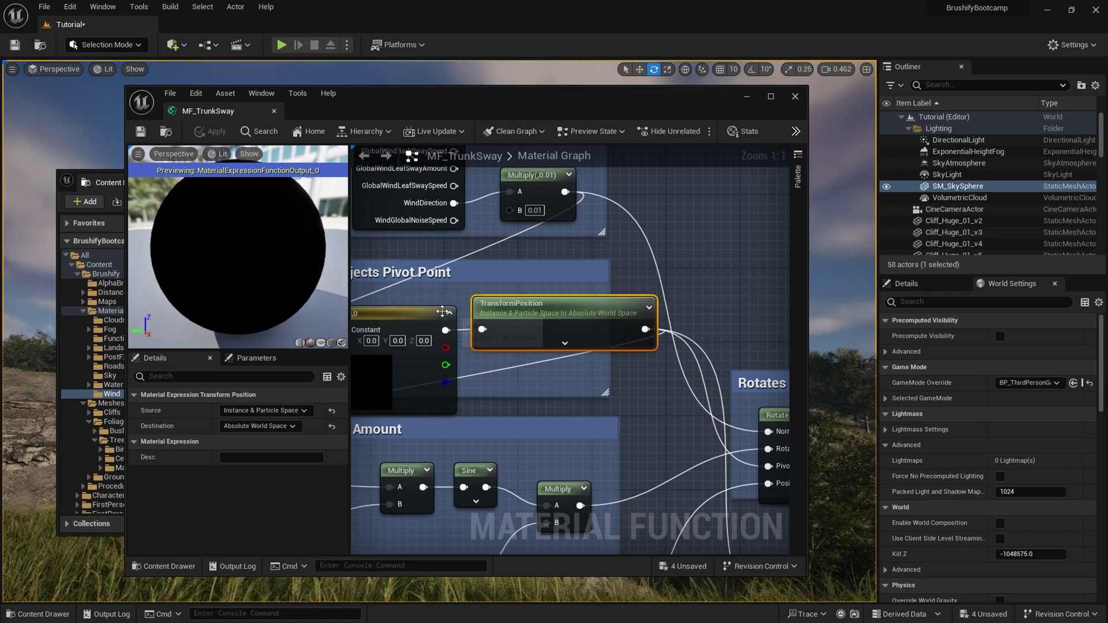
click(274, 112)
click(424, 351)
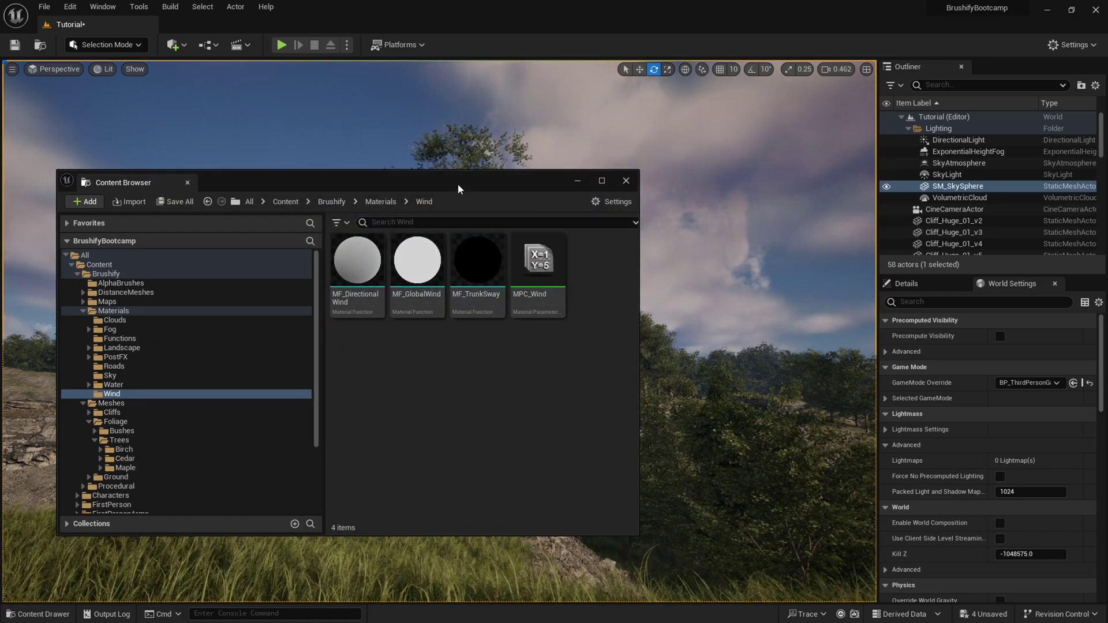
Step: Place the Content Browser beside the large tree and open the Brushify/Meshes/Foliage/Trees/Maple folder
drag(458, 186, 0, 312)
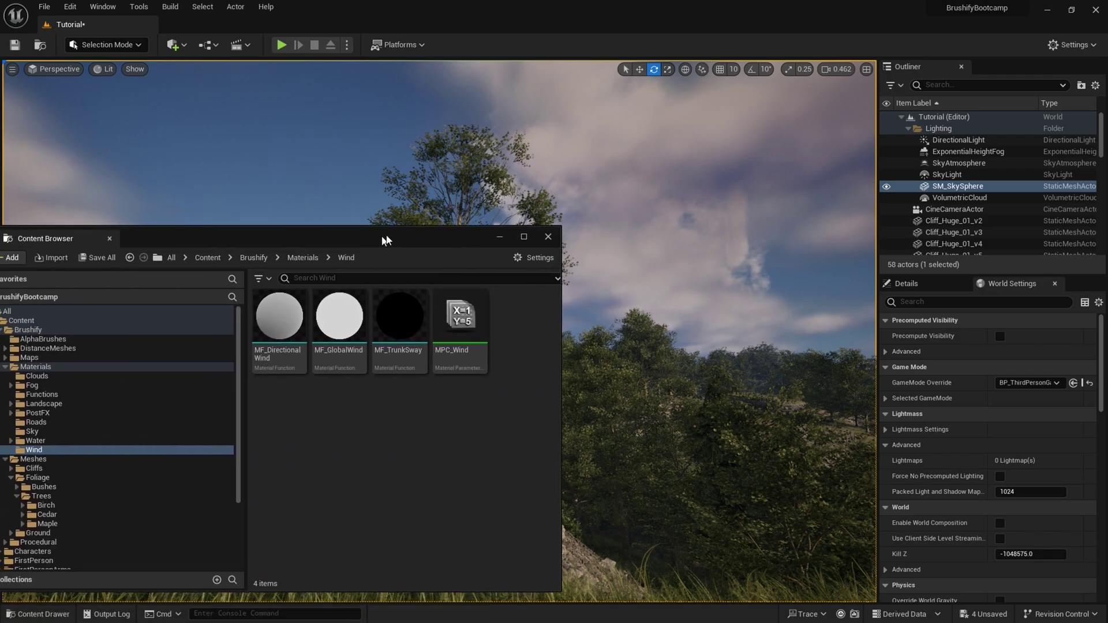
drag(384, 238, 420, 218)
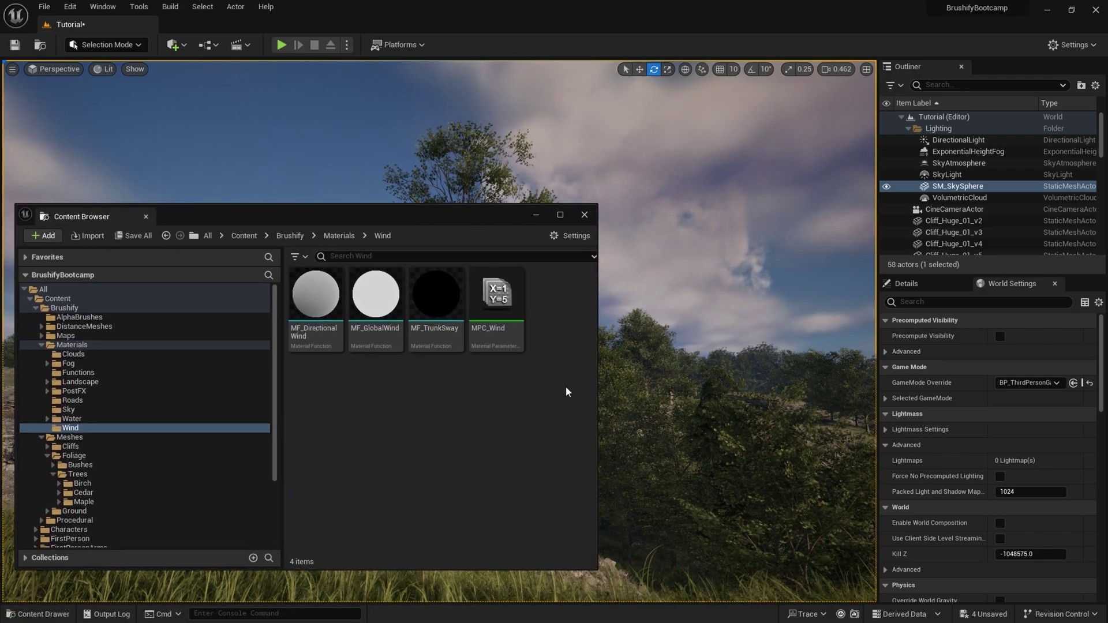
right_drag(659, 410, 548, 407)
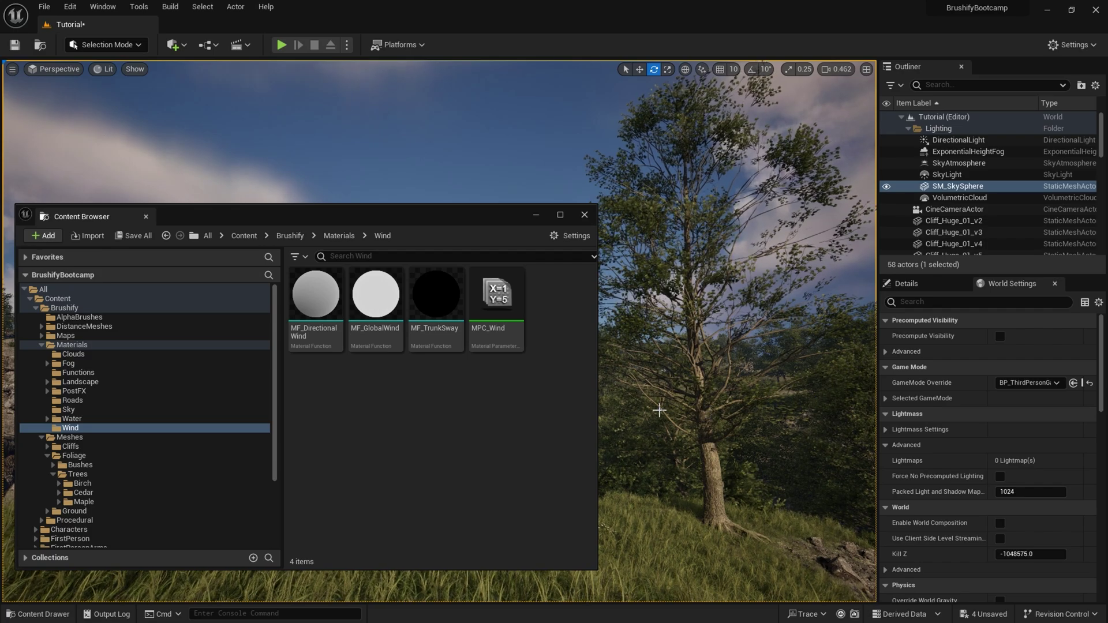
click(64, 308)
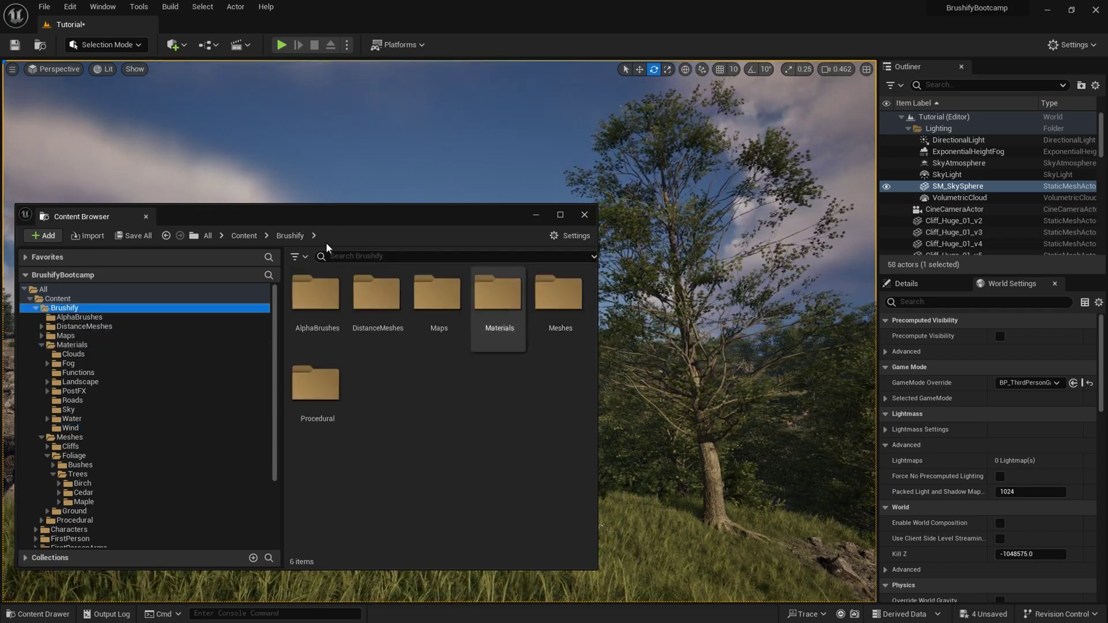
double_click(557, 298)
double_click(376, 315)
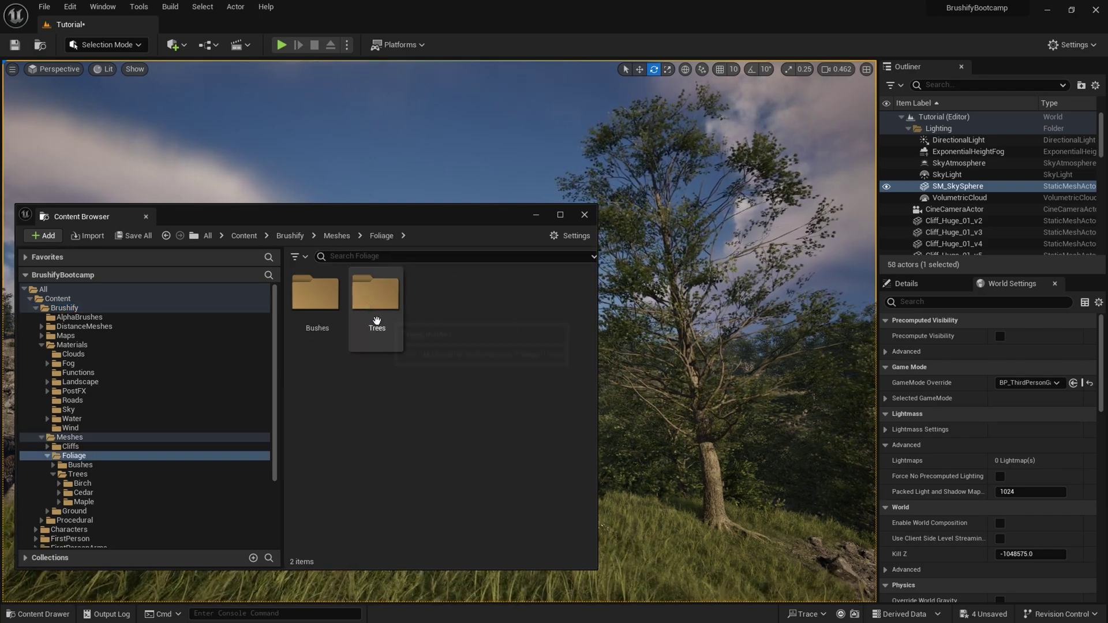
double_click(387, 344)
click(441, 333)
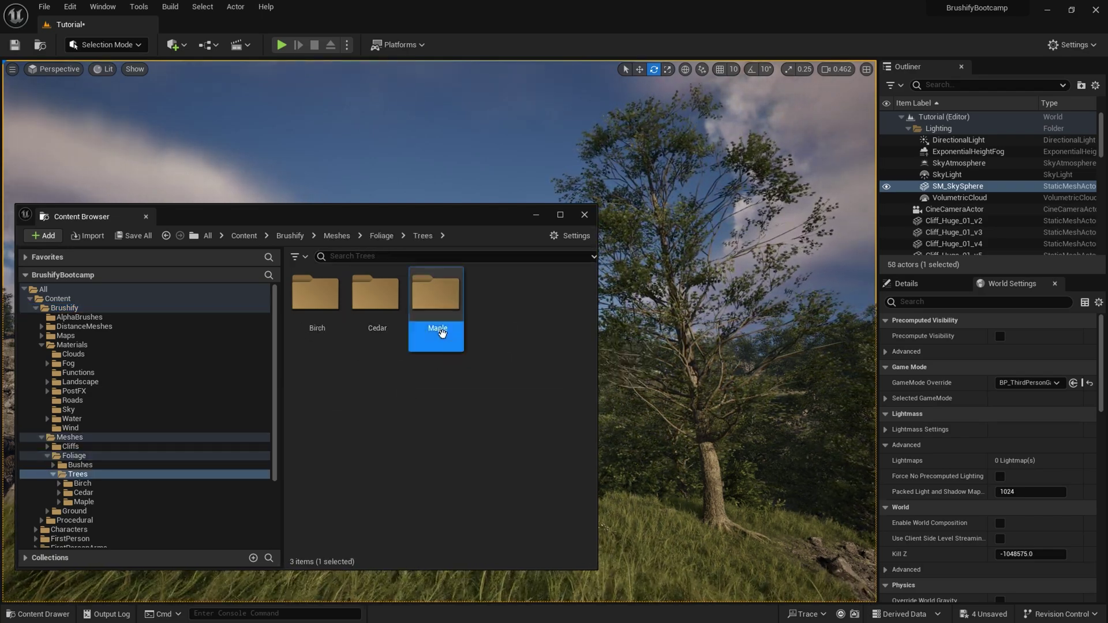
double_click(442, 333)
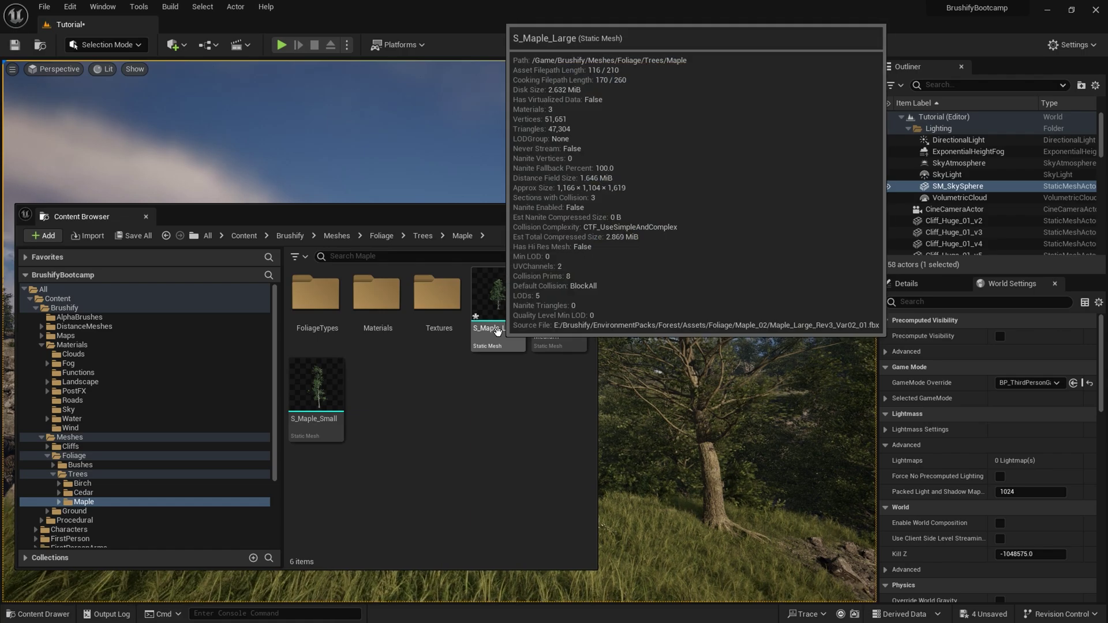
Step: Open the S_Maple_Large static mesh for editing and shift its window to uncover more of the level viewport
click(507, 339)
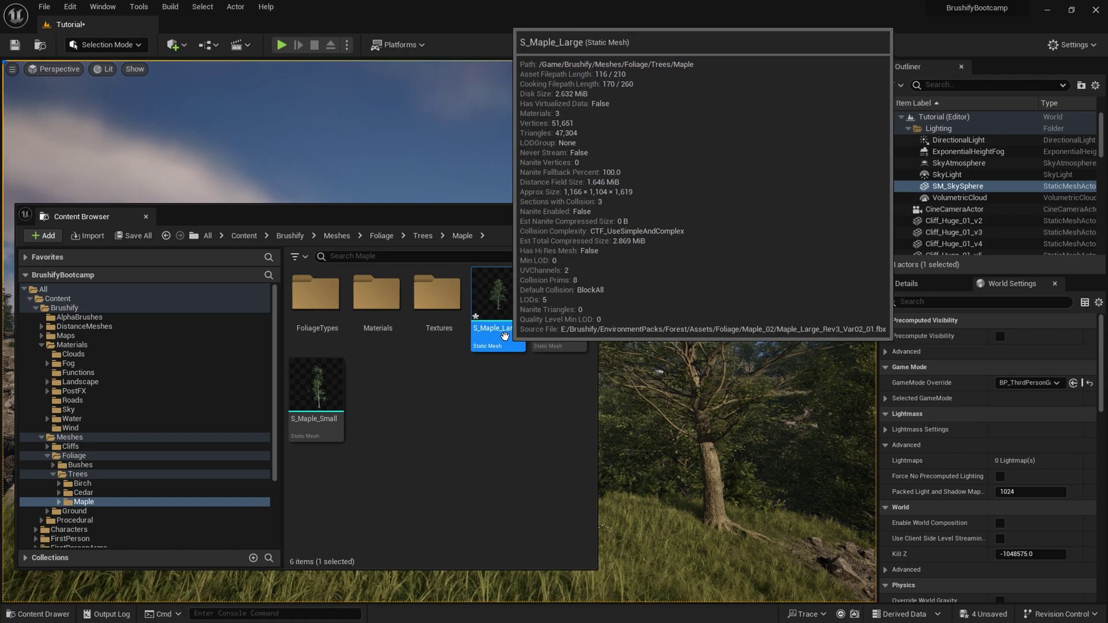
double_click(507, 341)
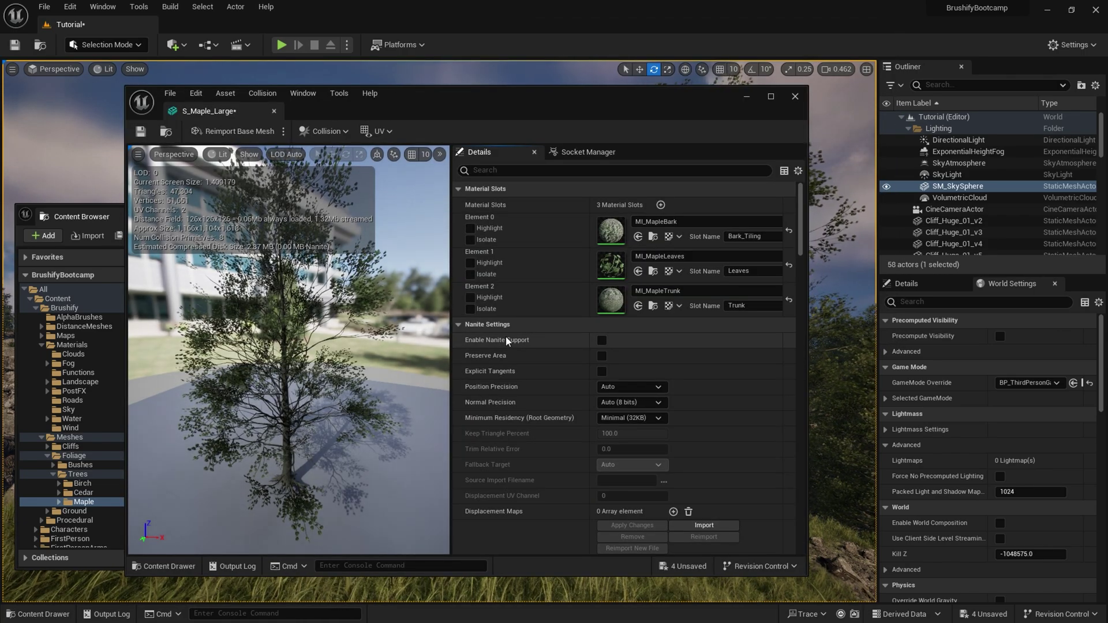
drag(439, 100, 378, 117)
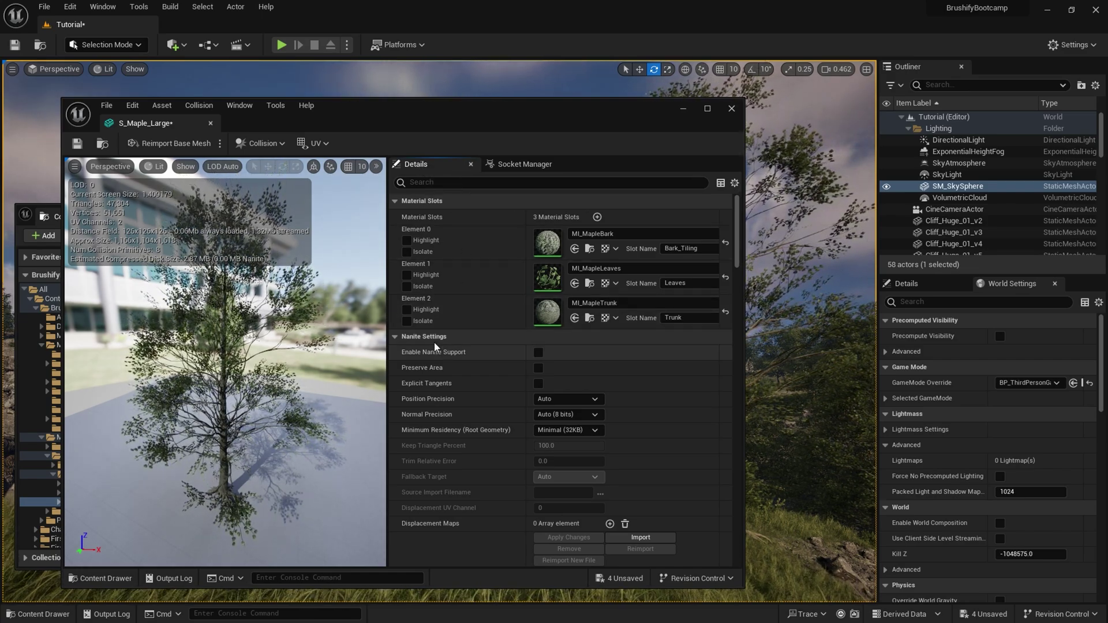
Step: Enable Nanite support on S_Maple_Large and apply the change, saving and closing the mesh
scroll(450, 338, down, 3)
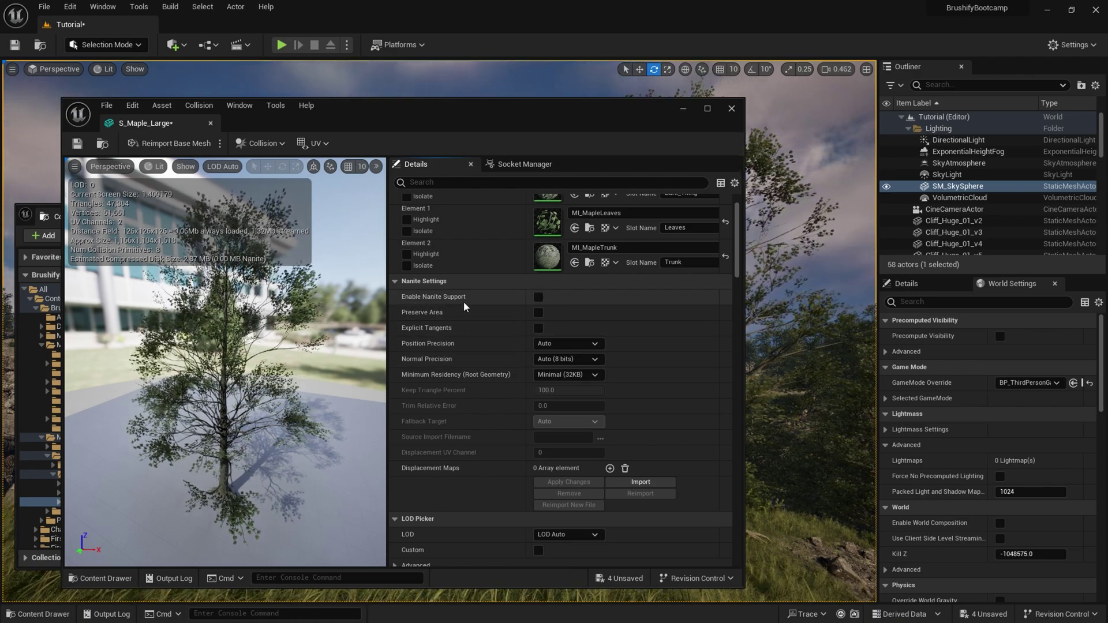
click(539, 297)
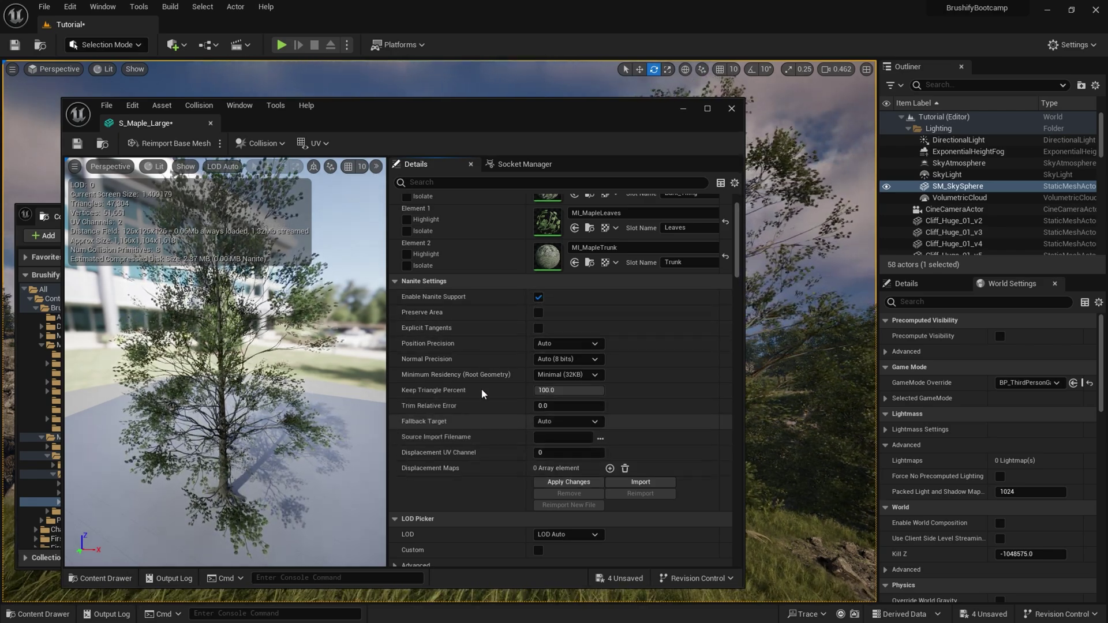
scroll(491, 431, down, 2)
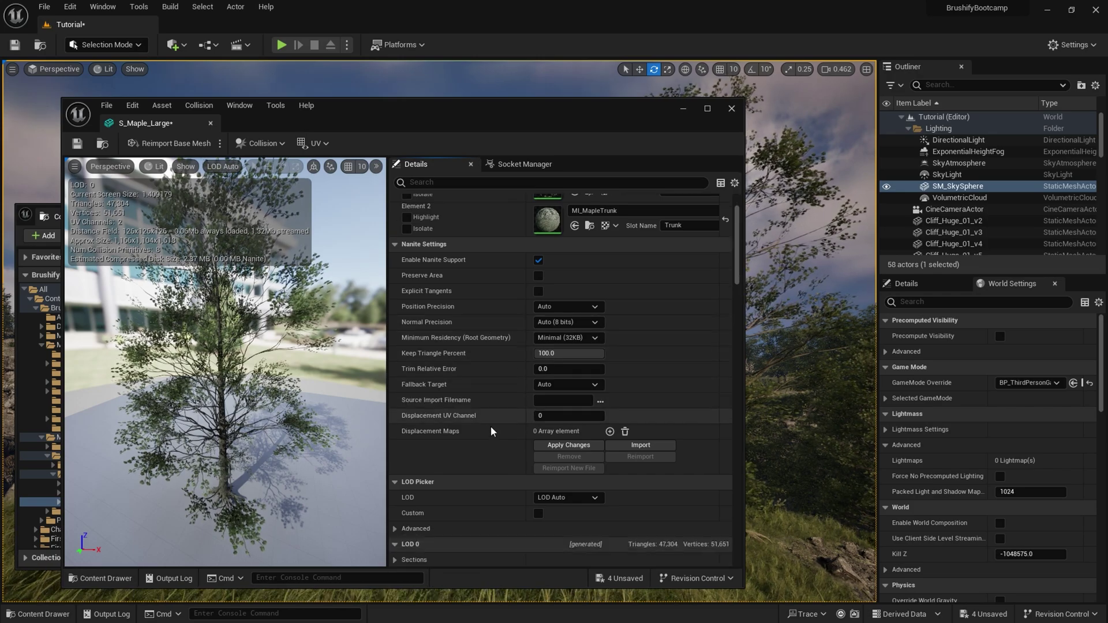
click(546, 448)
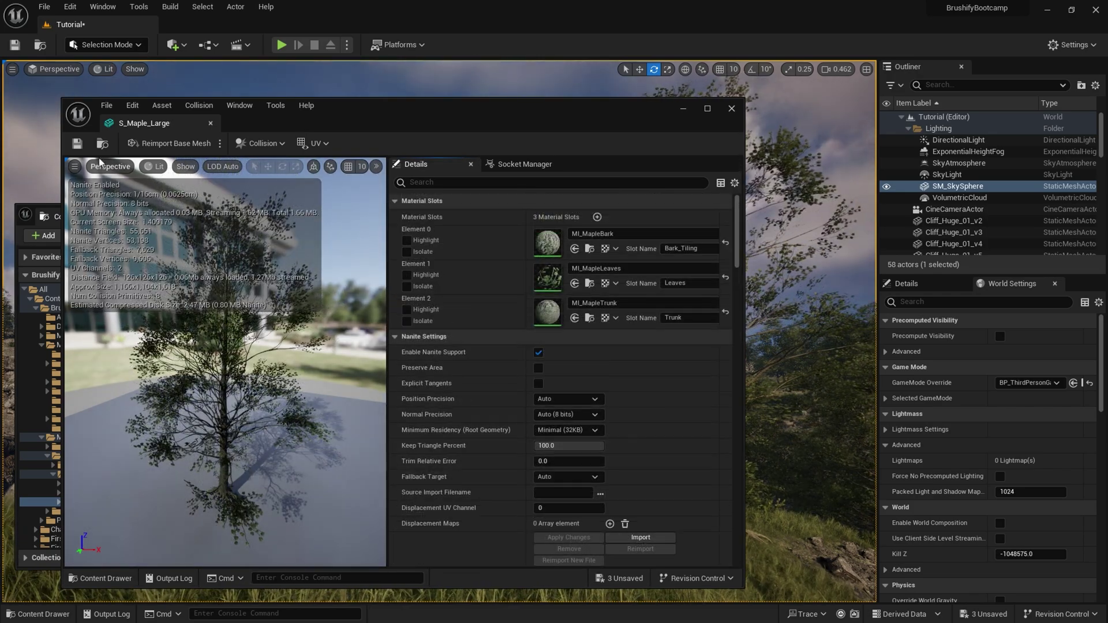
click(79, 145)
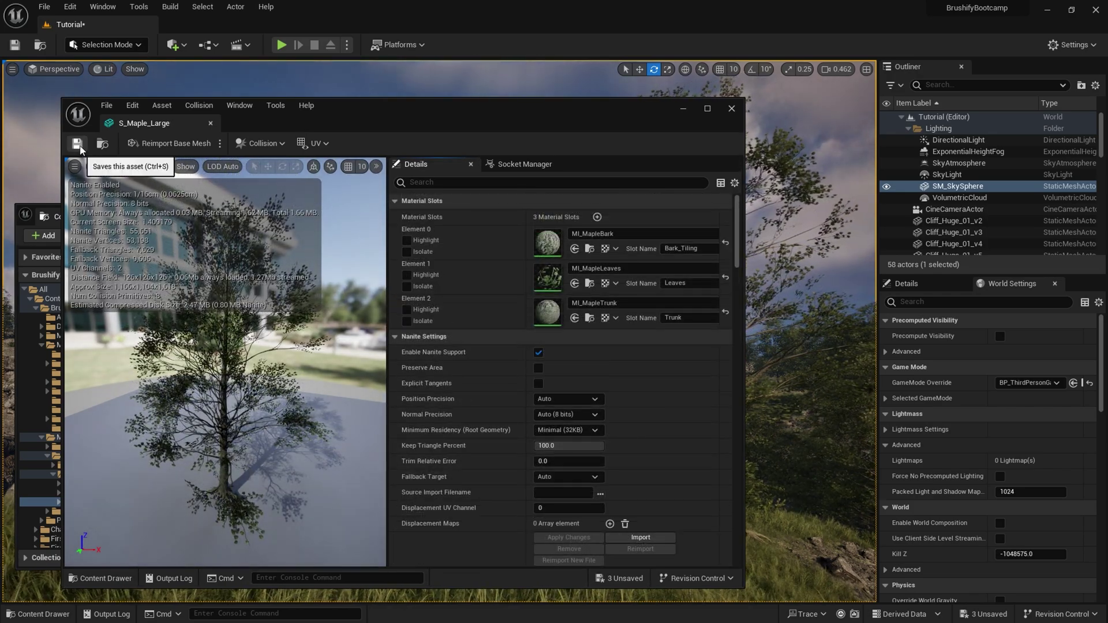
click(210, 124)
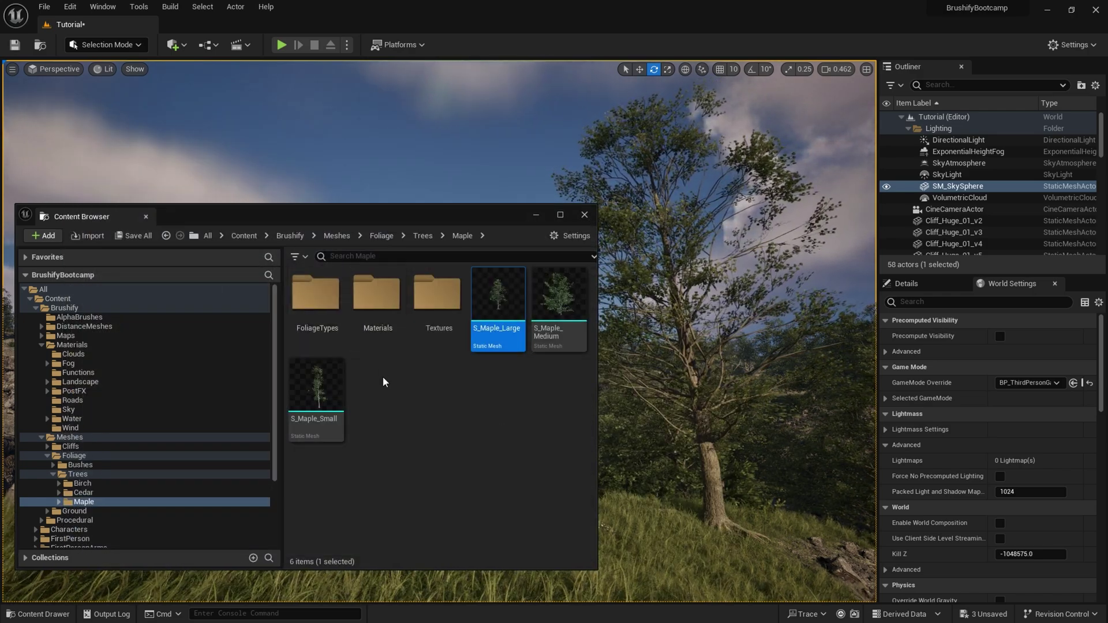
Step: Minimize the Content Browser and examine the large maple tree in the level with the Nanite Visualization Overview mode
click(536, 215)
mouse_move(535, 218)
right_down()
mouse_move(663, 219)
mouse_move(529, 225)
right_up()
key(w)
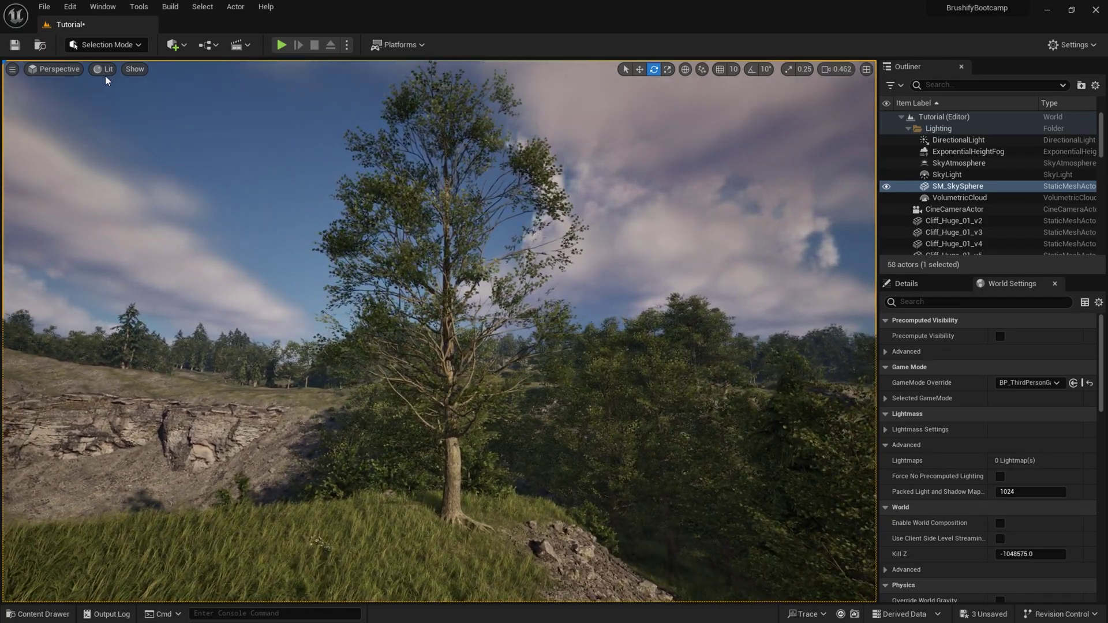
click(105, 69)
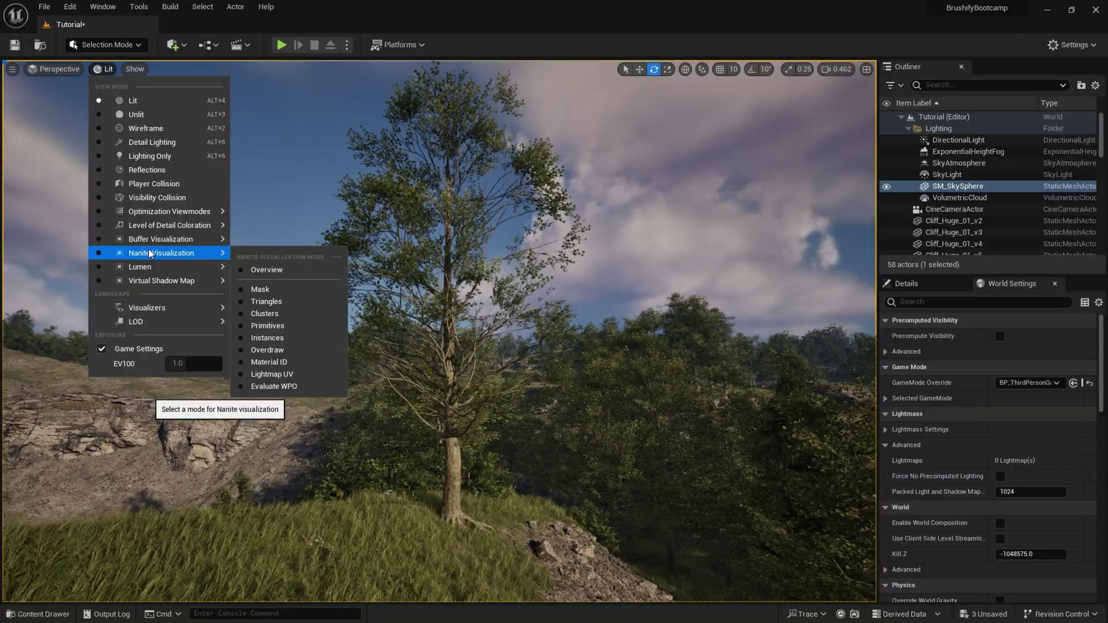
click(262, 272)
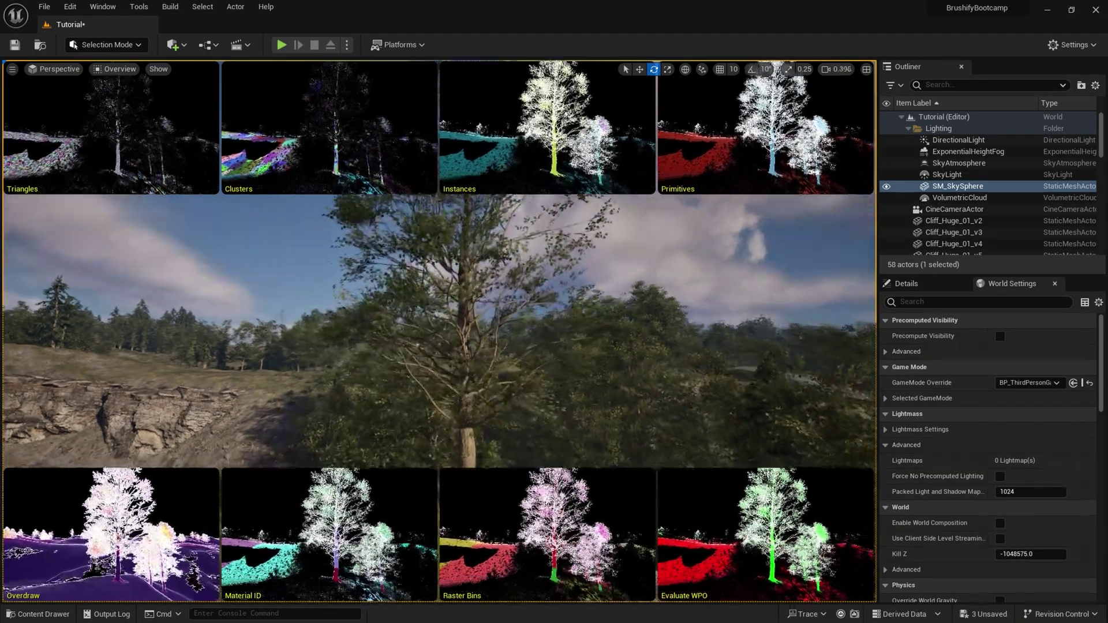
right_drag(439, 331, 462, 263)
scroll(439, 266, down, 4)
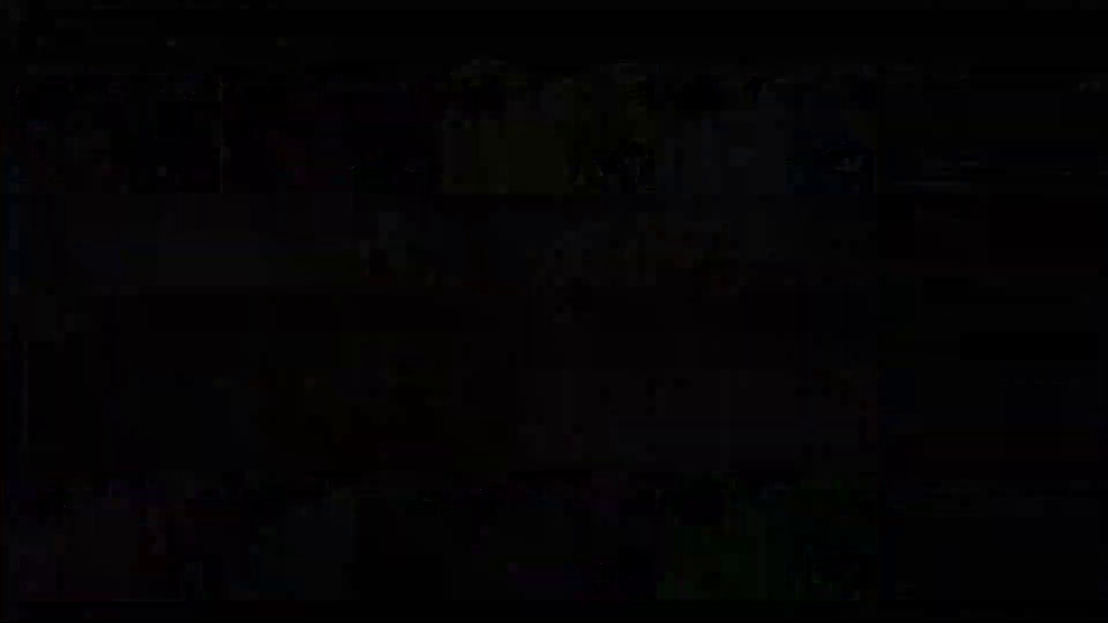